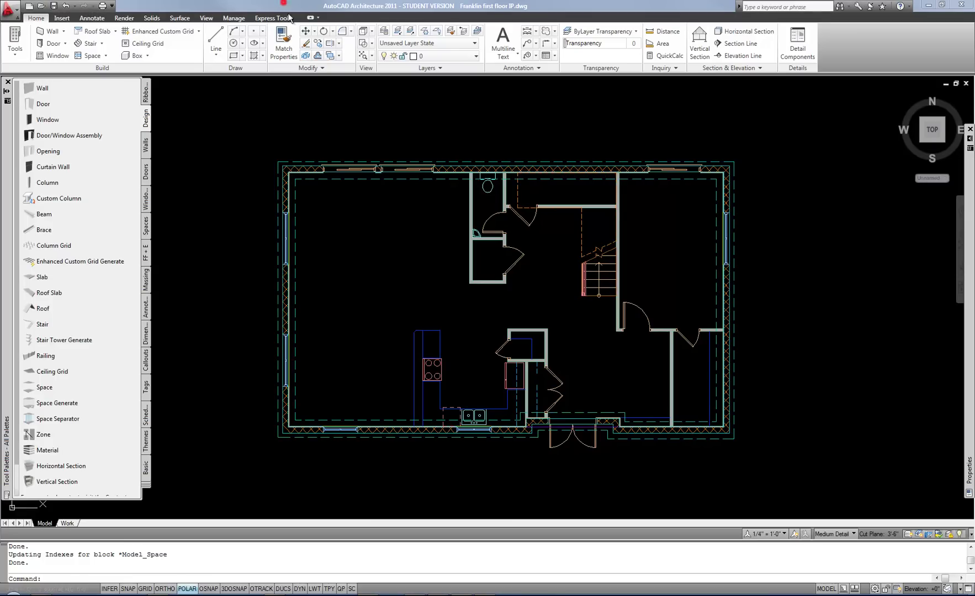
Step: Zoom into the first-floor plan
scroll(453, 272, up, 3)
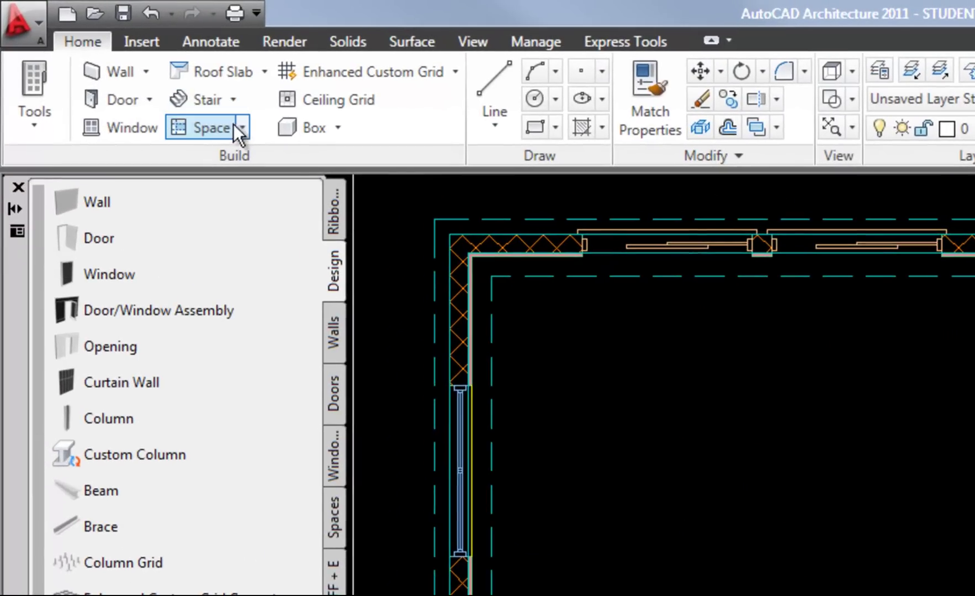
Step: Review the Space creation options, then browse the Design palette's Space Separator tool
click(242, 126)
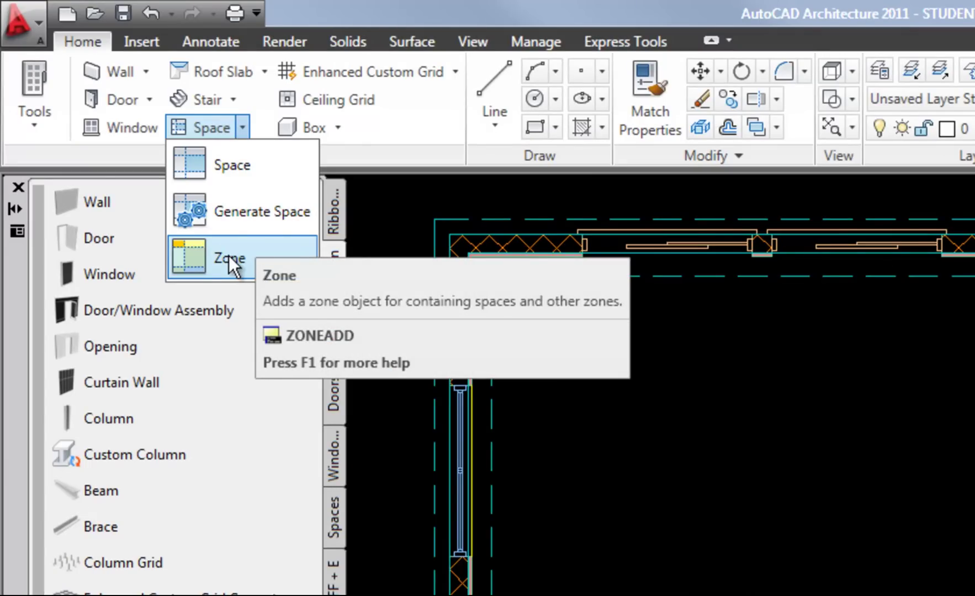
click(228, 255)
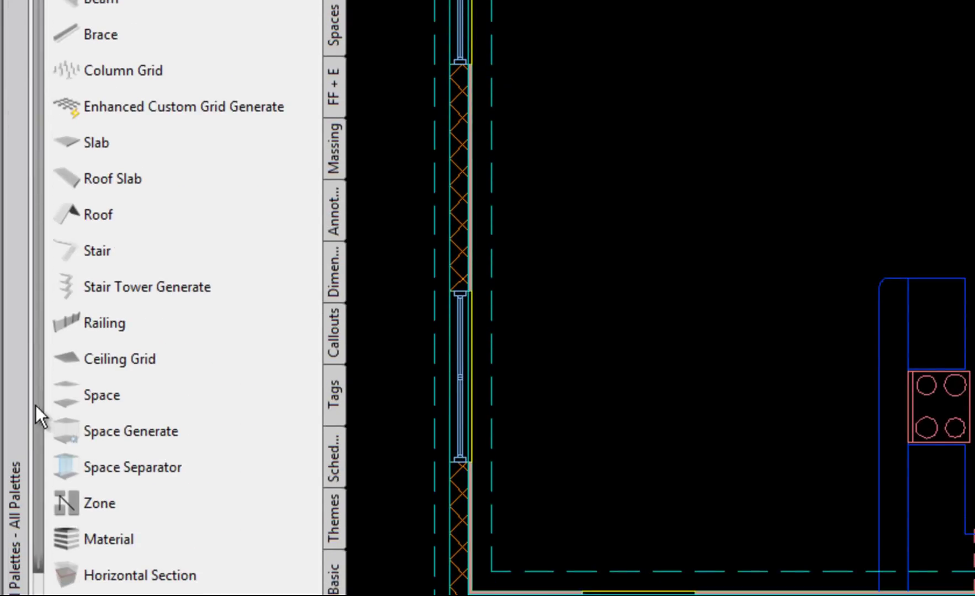
click(22, 400)
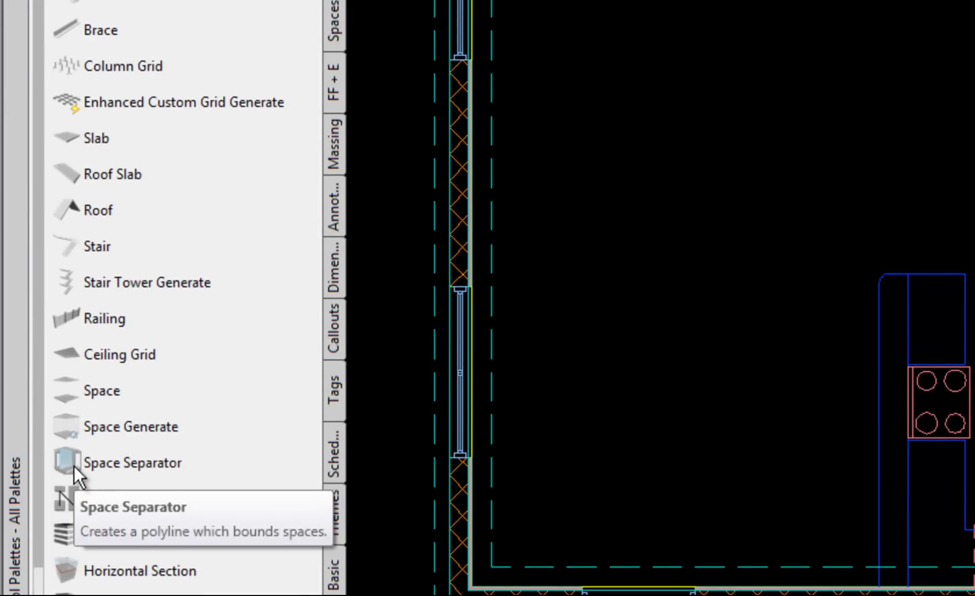
click(92, 462)
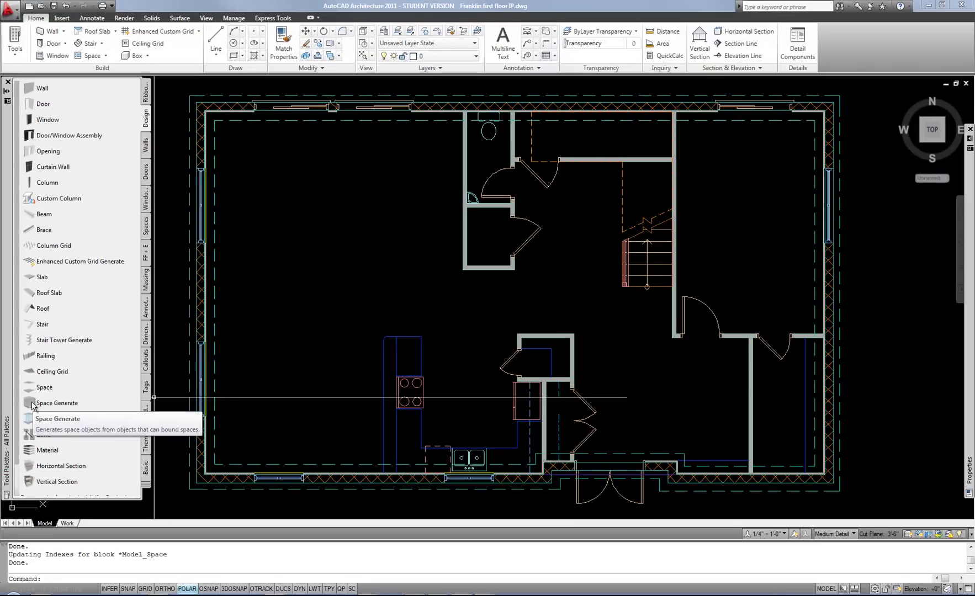
Step: Generate spaces in the upper-right office, lower-right room, both closets, bathroom, top corridor and lower hall
click(32, 403)
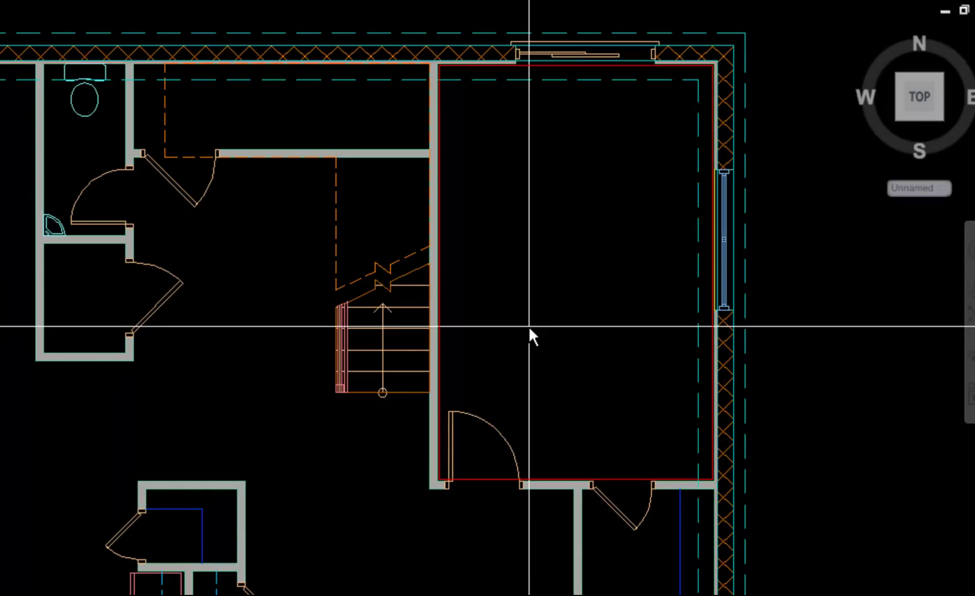
click(529, 326)
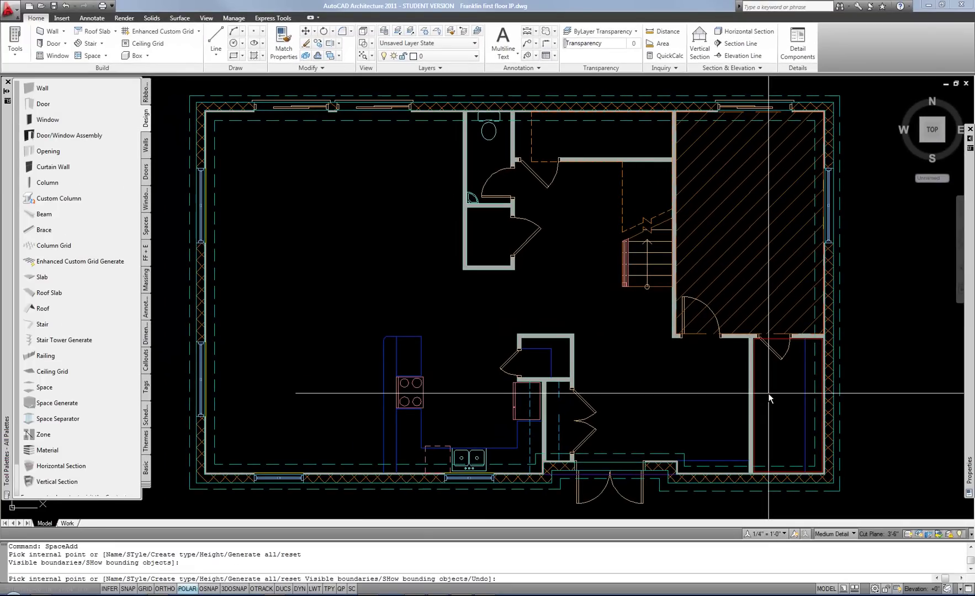
click(769, 395)
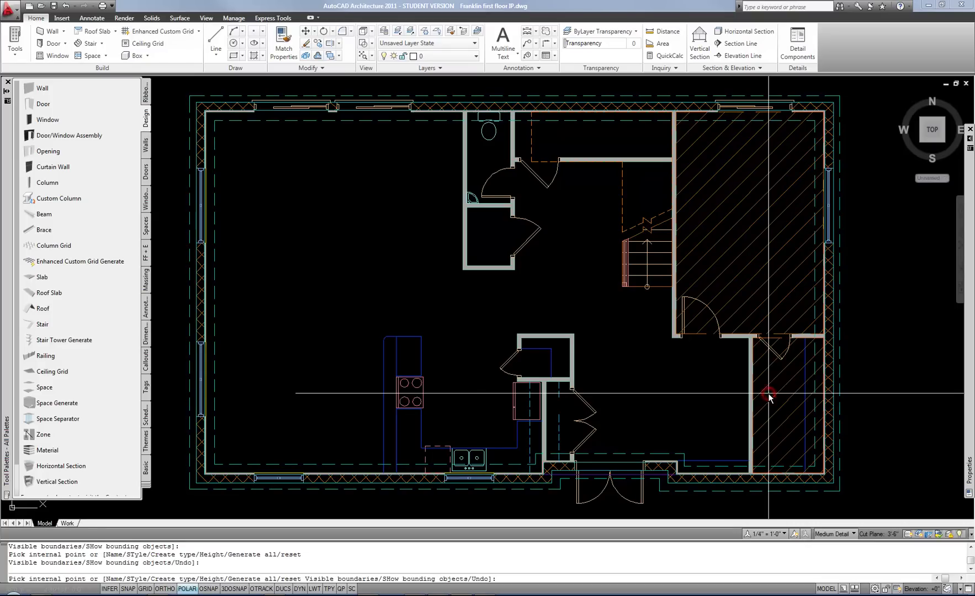
click(499, 244)
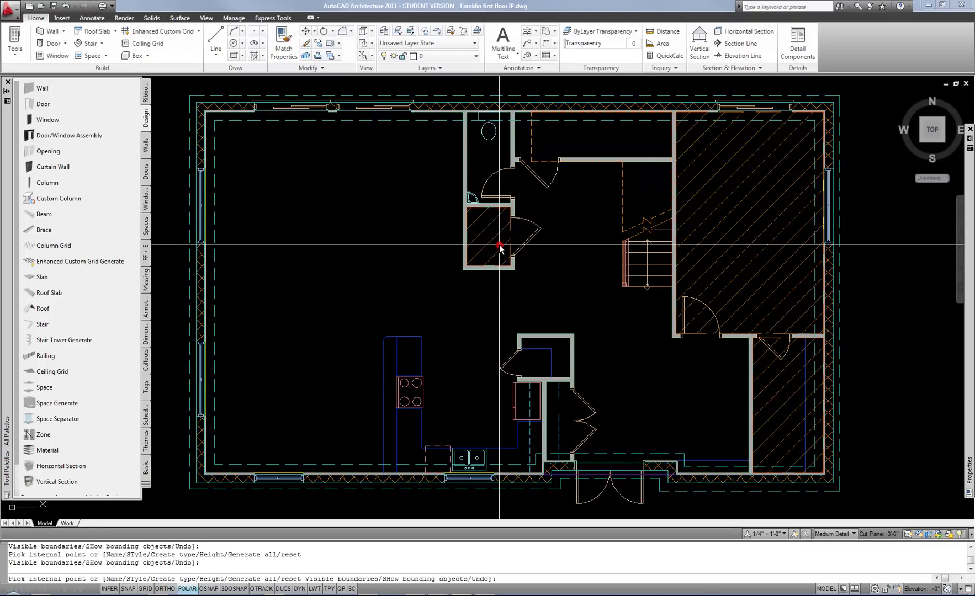
click(490, 166)
click(586, 146)
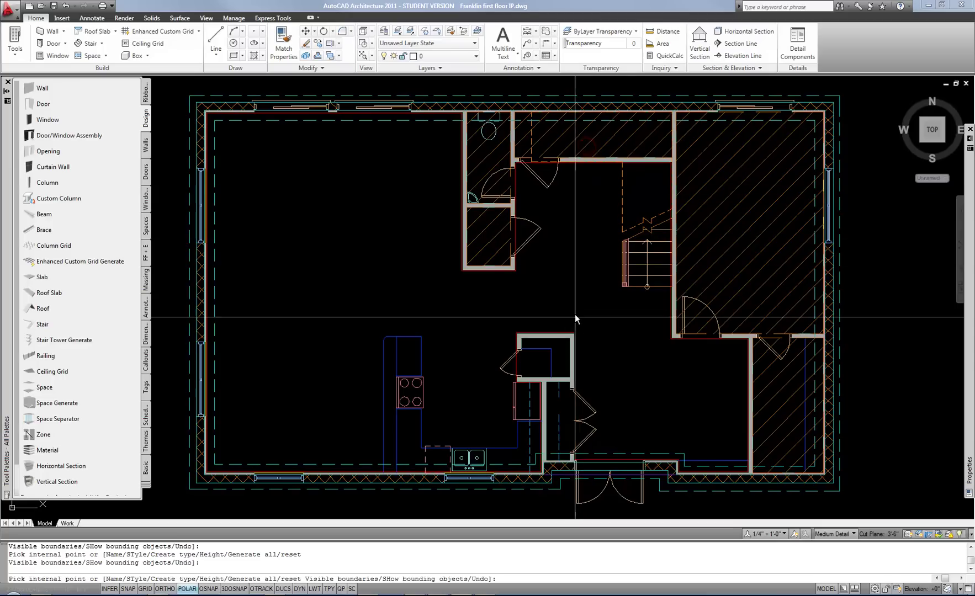
click(560, 359)
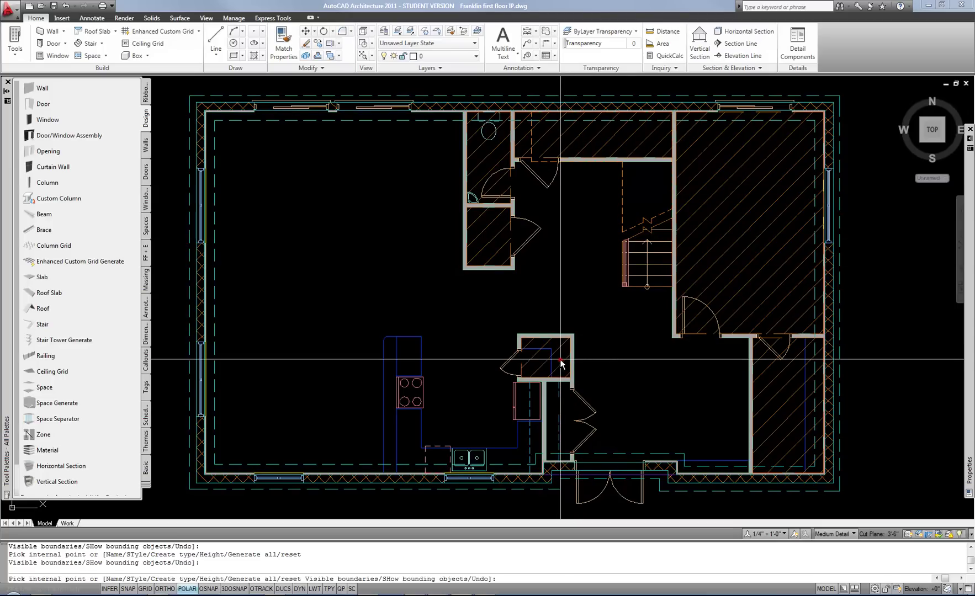
click(555, 410)
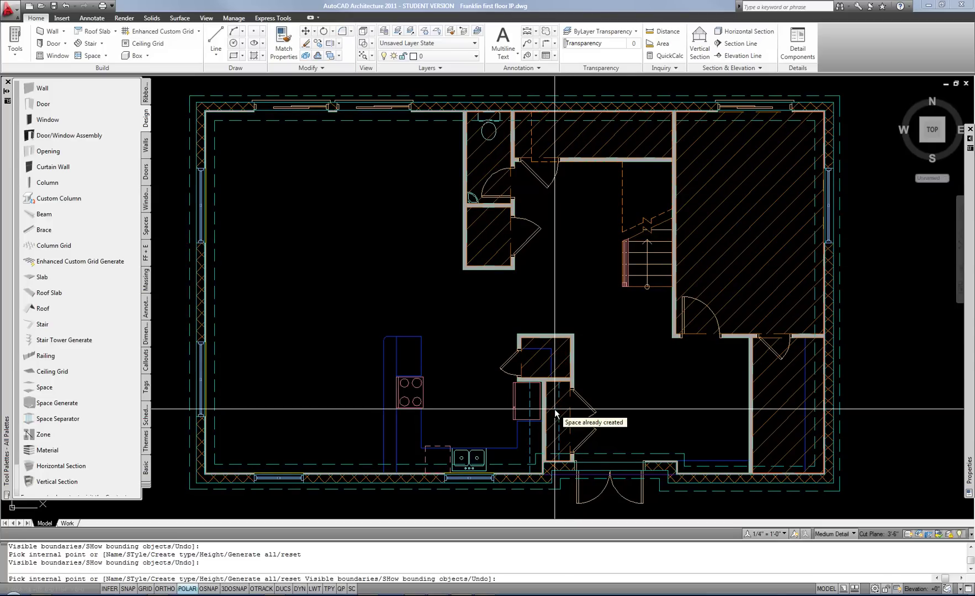
Step: End the SpaceAdd command, keeping the new hatched spaces
key(Return)
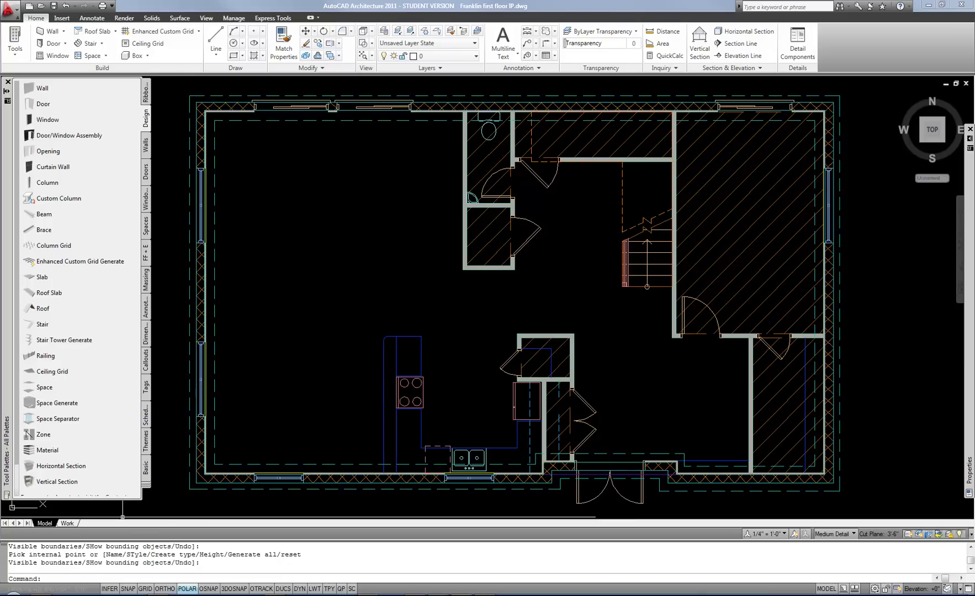
mouse_move(67, 595)
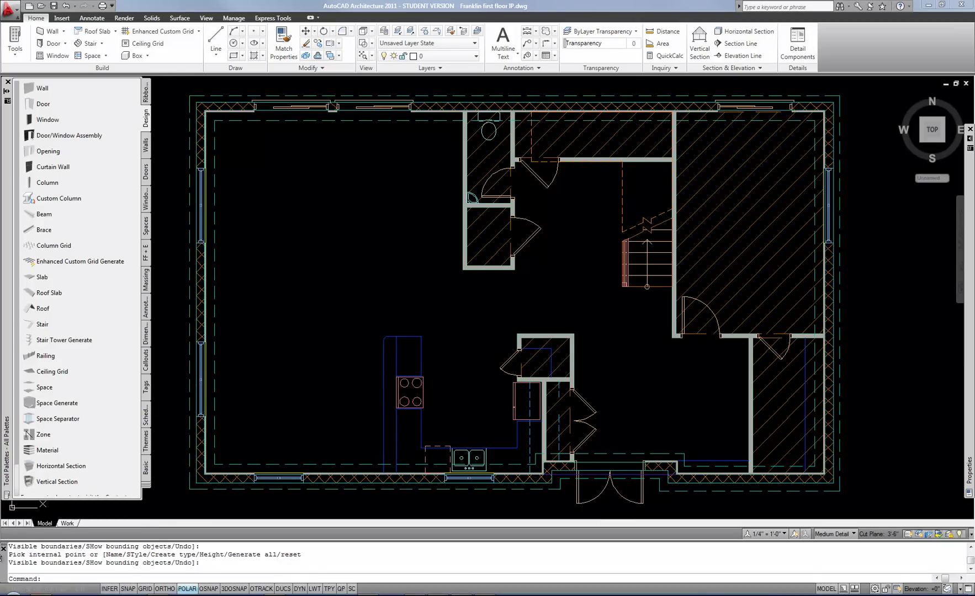
Step: Bring up the first-floor reference PDF in Acrobat with its Layers panel hidden
click(67, 595)
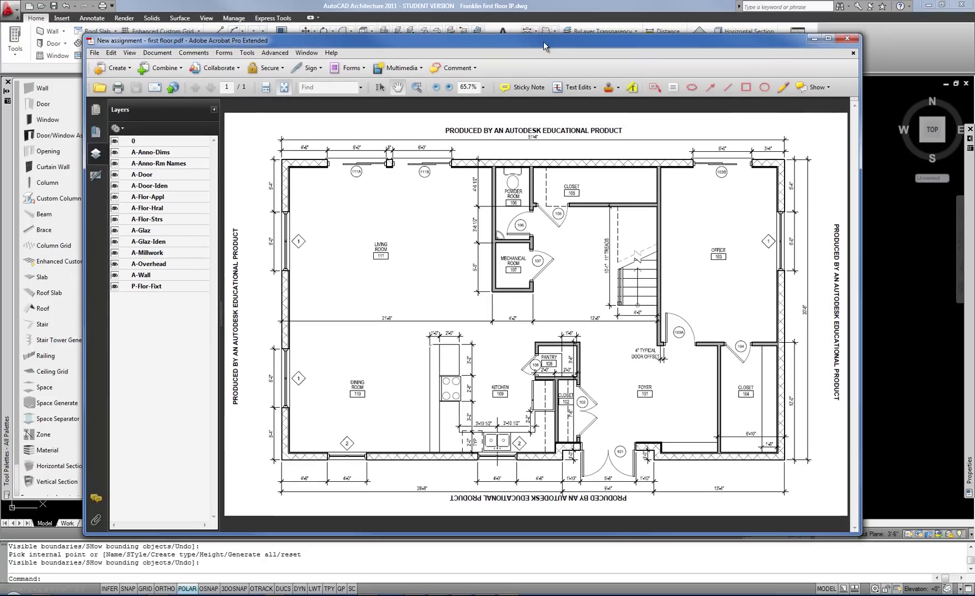
click(214, 109)
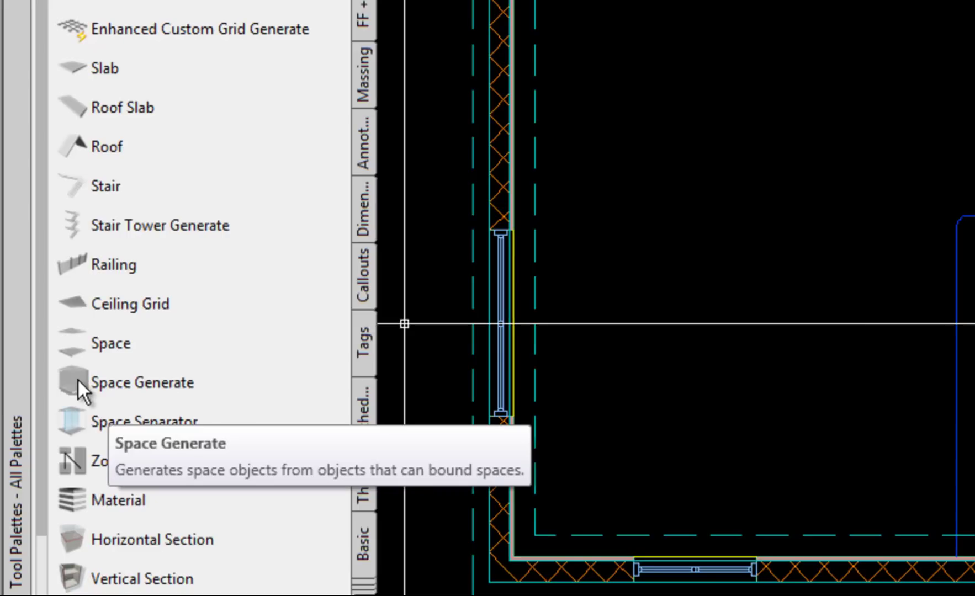
Step: With OSNAP on, draw two space separators: wall corner to right wall, and closet corner diagonally to counter
click(79, 422)
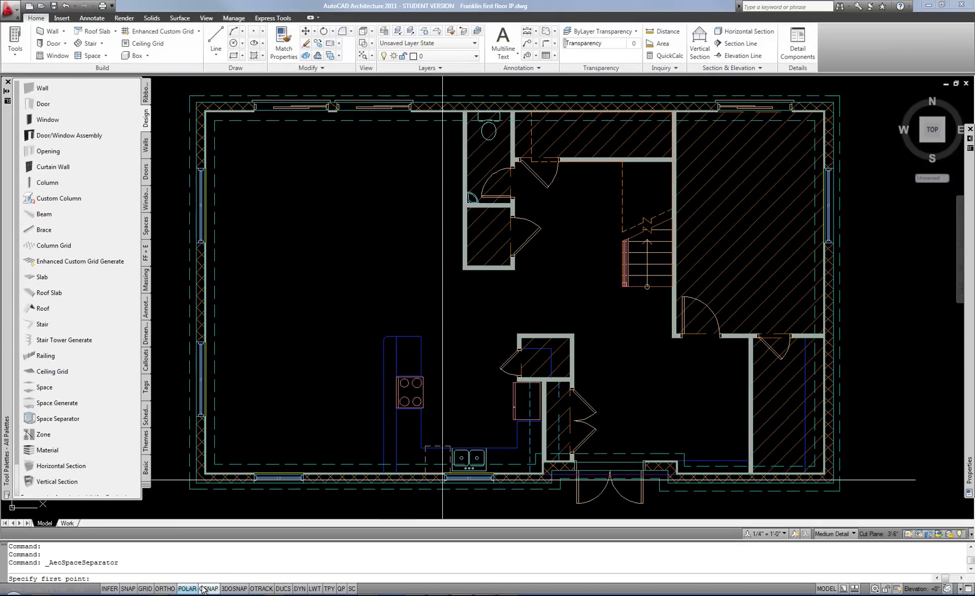
key(F3)
click(574, 334)
click(670, 338)
key(Return)
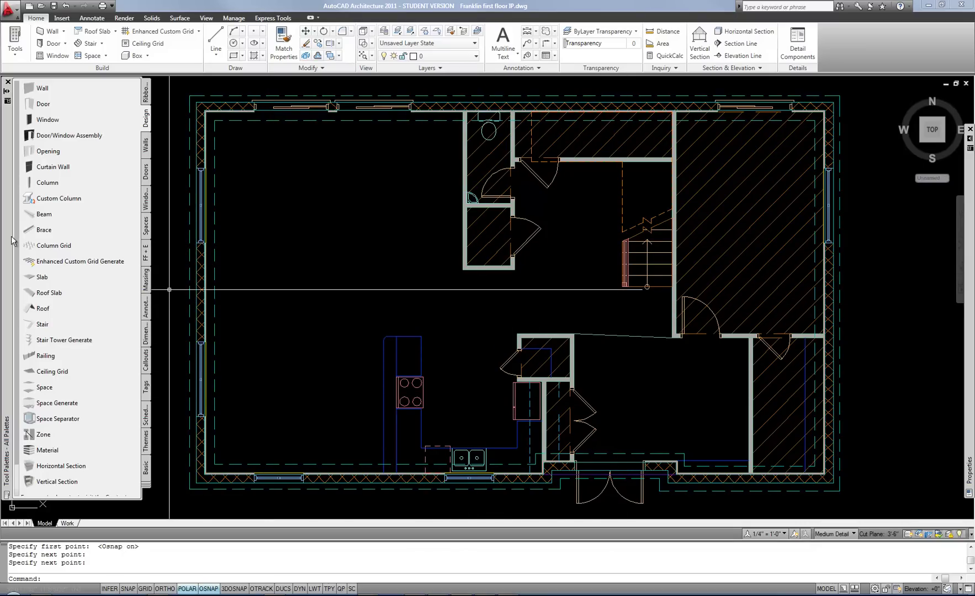
click(32, 424)
click(465, 273)
click(422, 336)
key(Return)
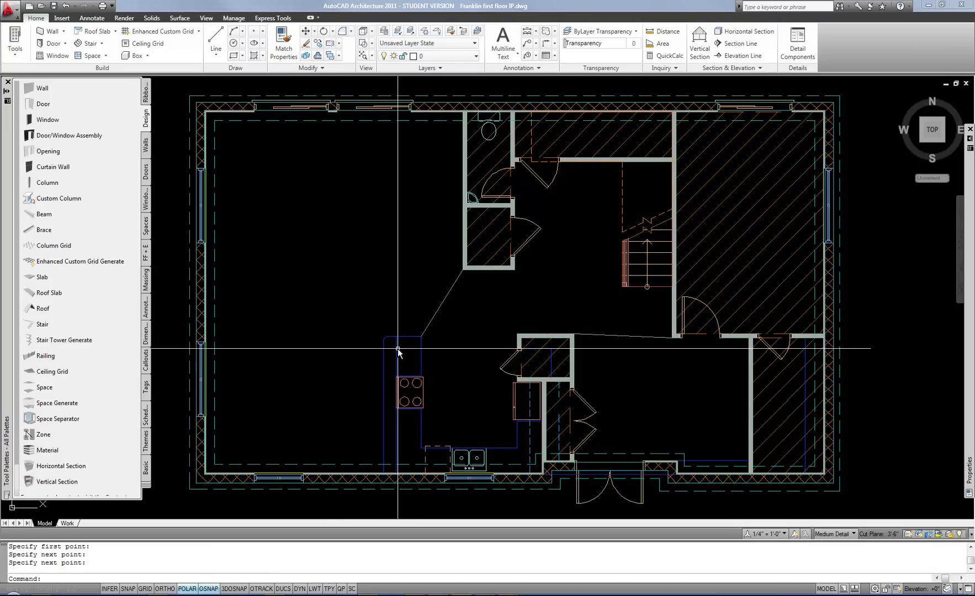
click(398, 347)
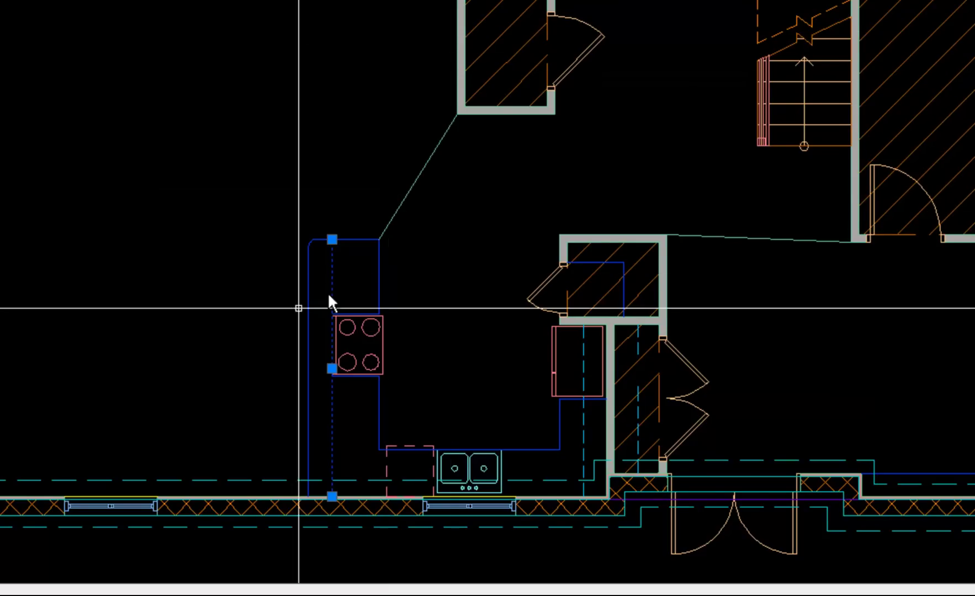
click(350, 238)
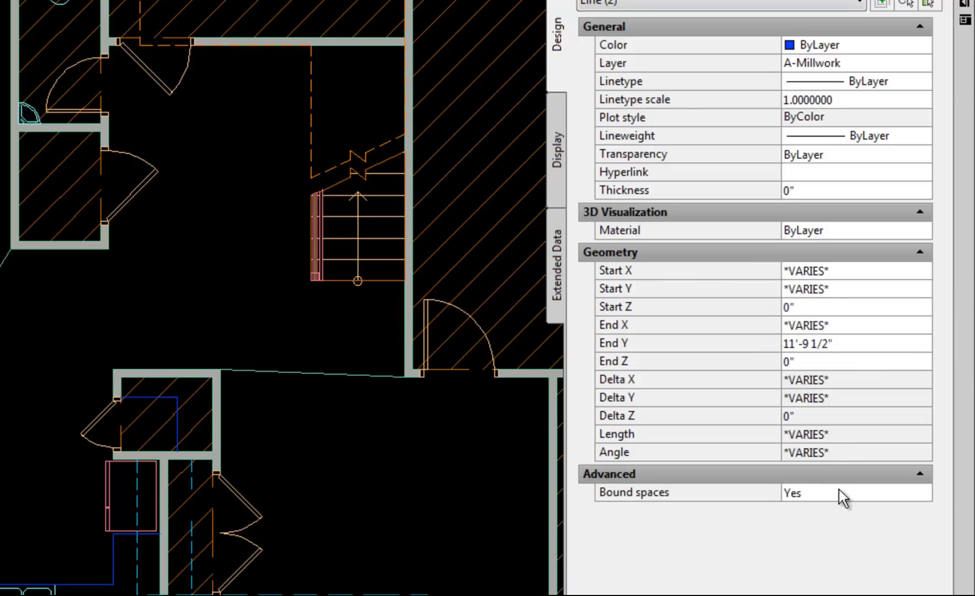
click(919, 474)
click(919, 473)
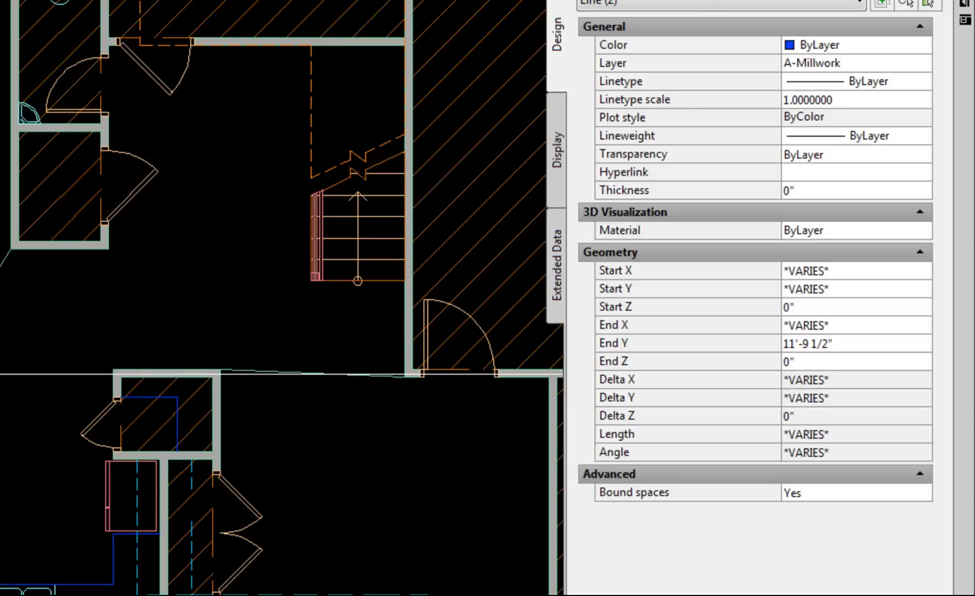
key(ctrl+1)
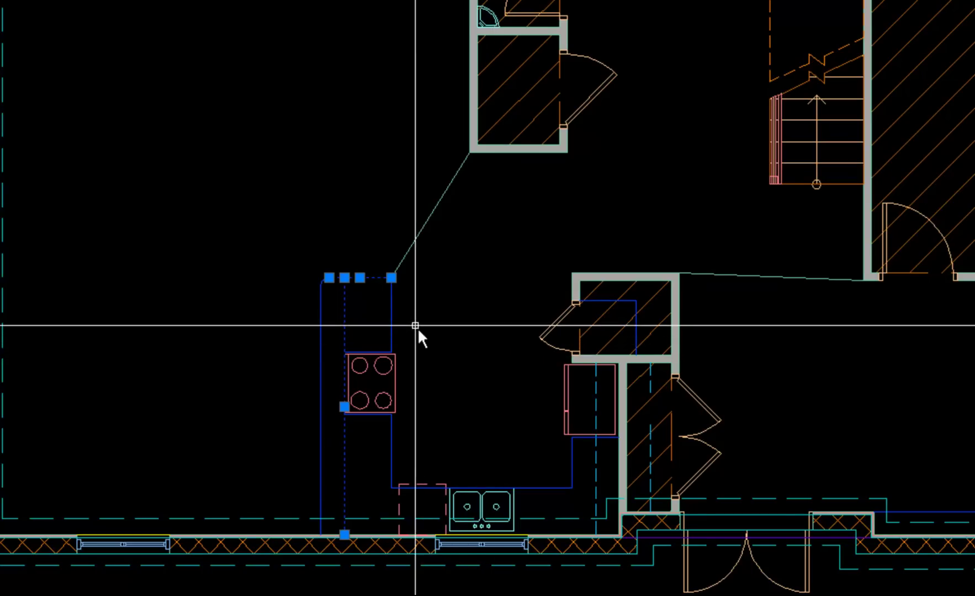
Step: Draw a space separator from the counter corner to the left exterior wall
key(Escape)
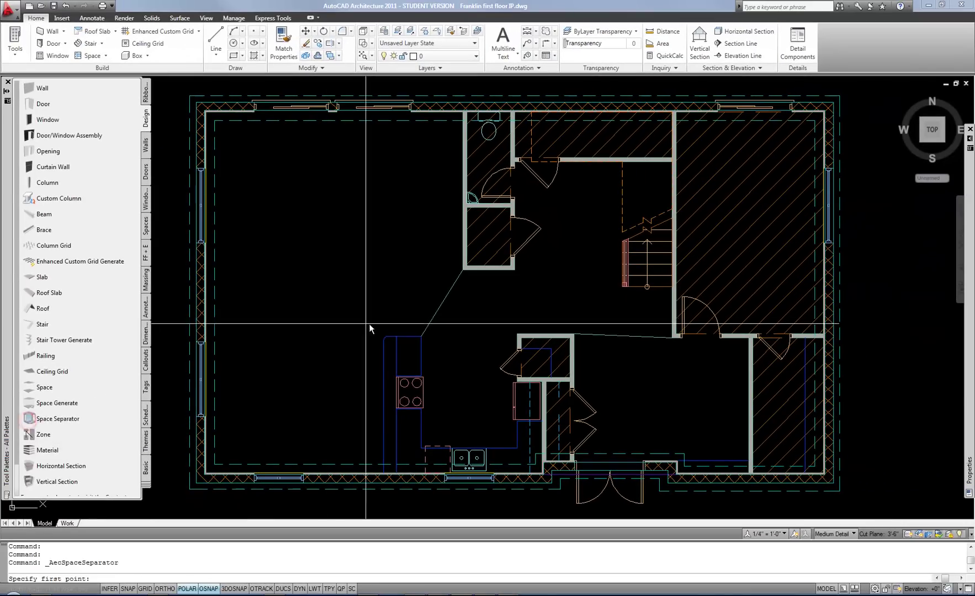
click(389, 337)
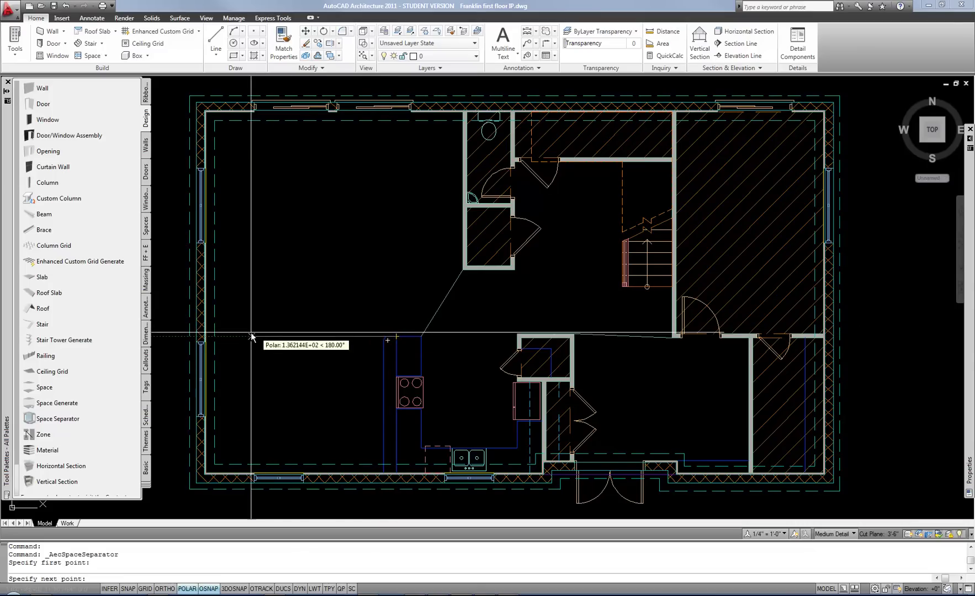
click(206, 336)
key(Return)
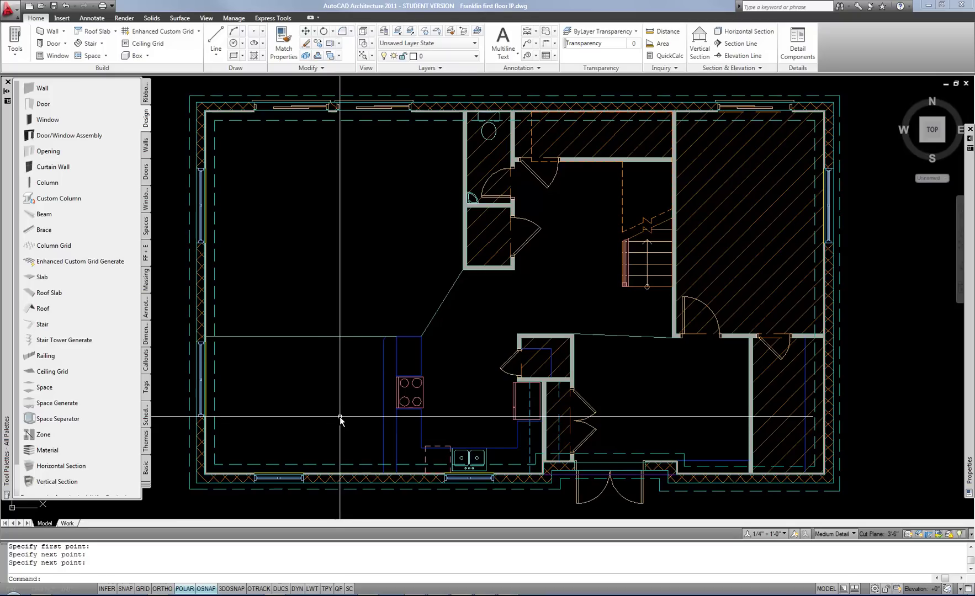
Step: Generate spaces in the upper-left living area and remaining open rooms
click(33, 405)
click(481, 329)
click(388, 268)
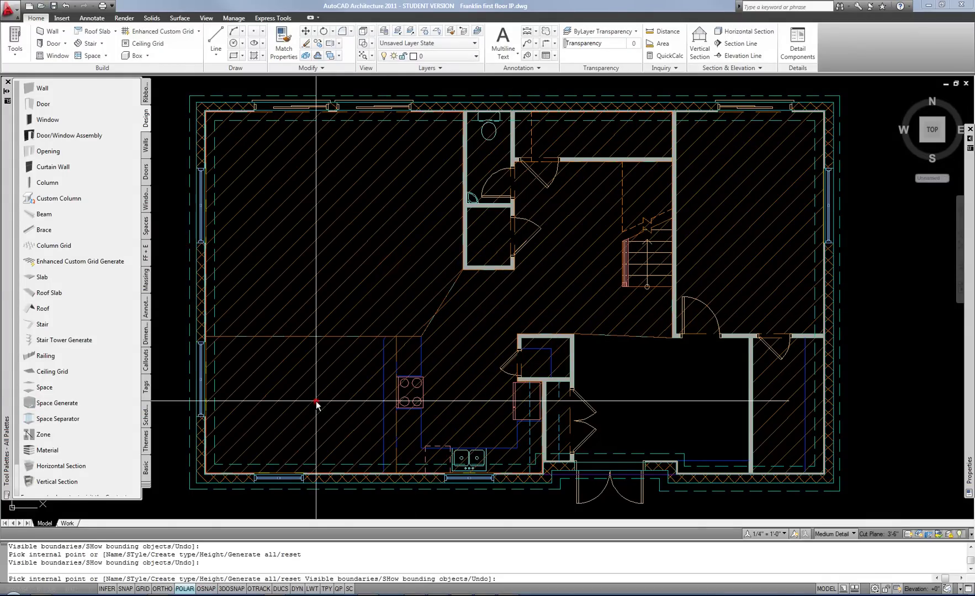
key(Return)
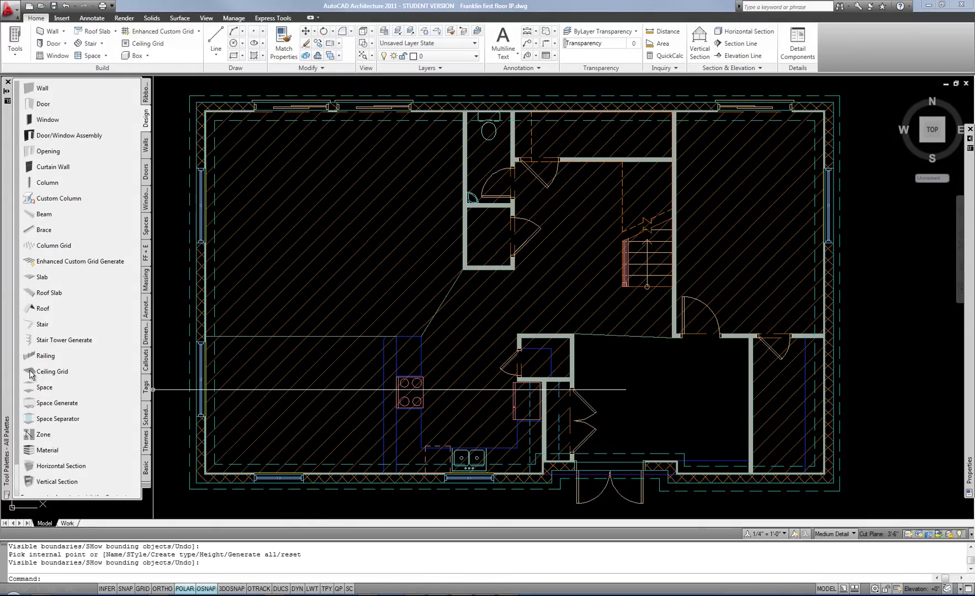
click(33, 403)
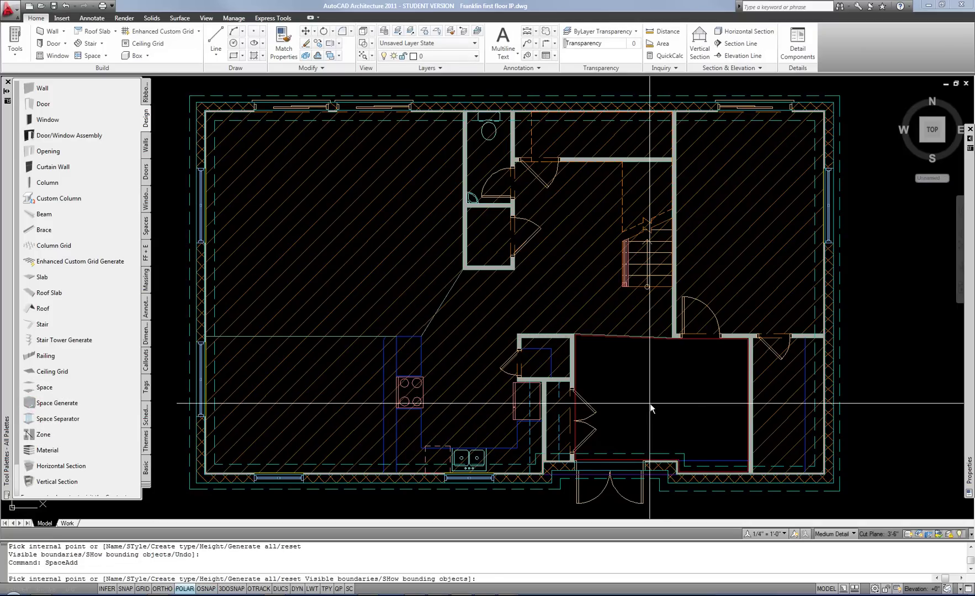
key(Return)
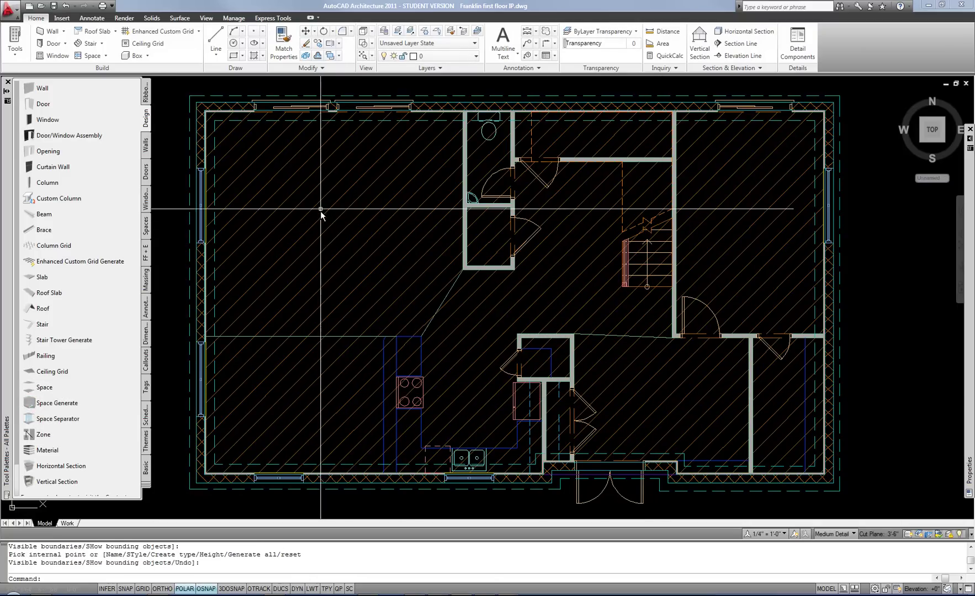
click(298, 188)
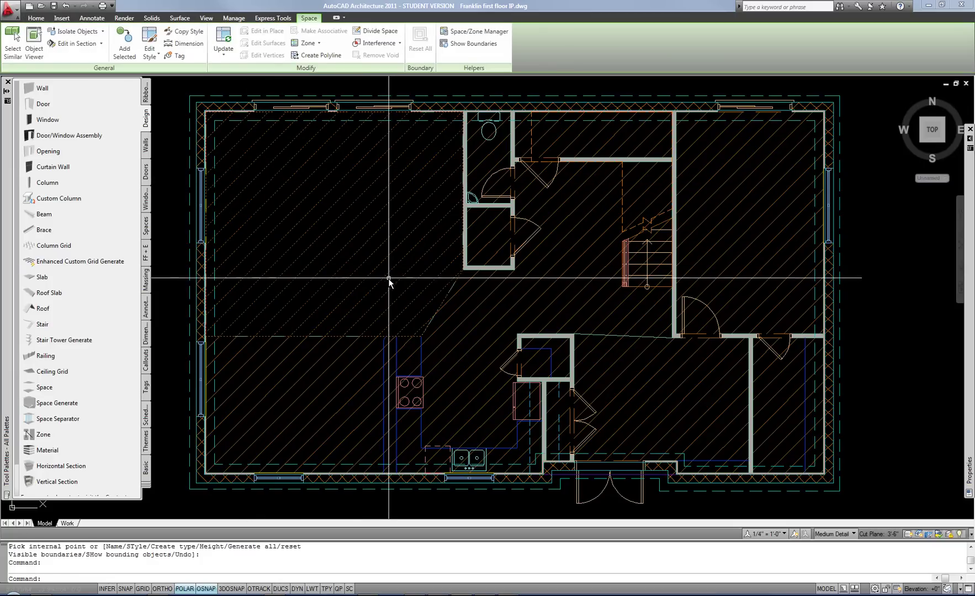
key(Escape)
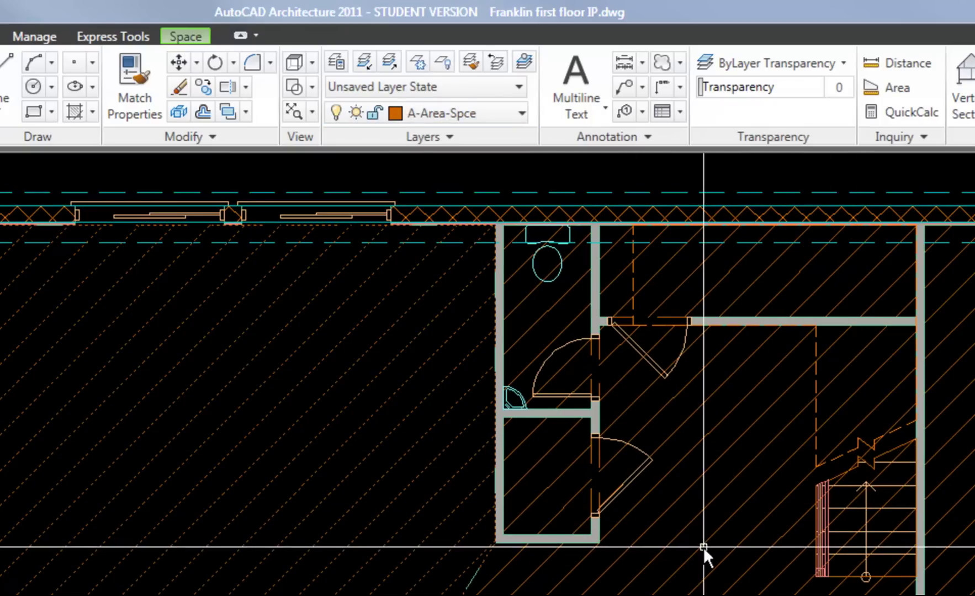
Step: In the Layer Properties Manager, toggle A-Area-Spce plotting off and back on
click(345, 63)
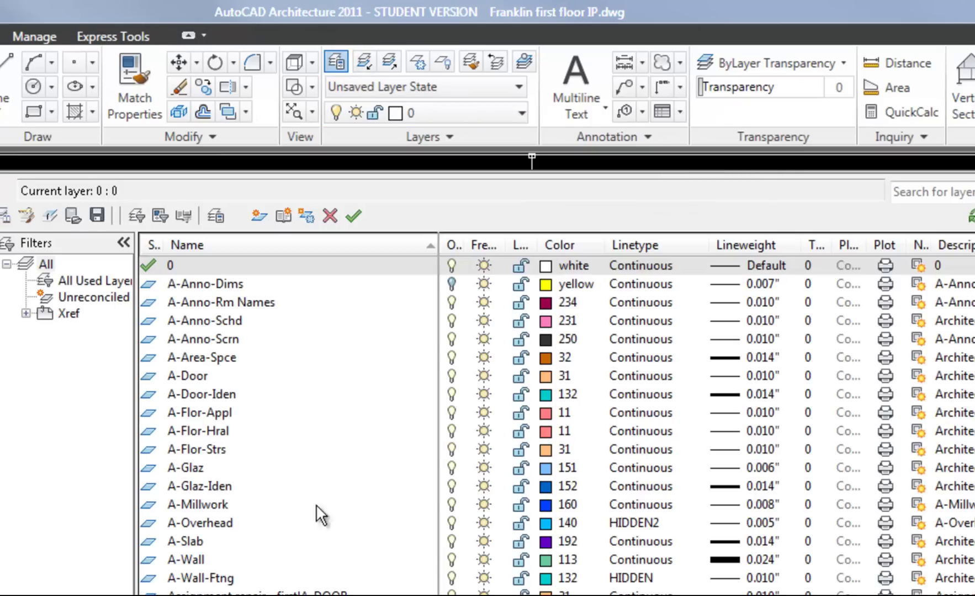
click(887, 357)
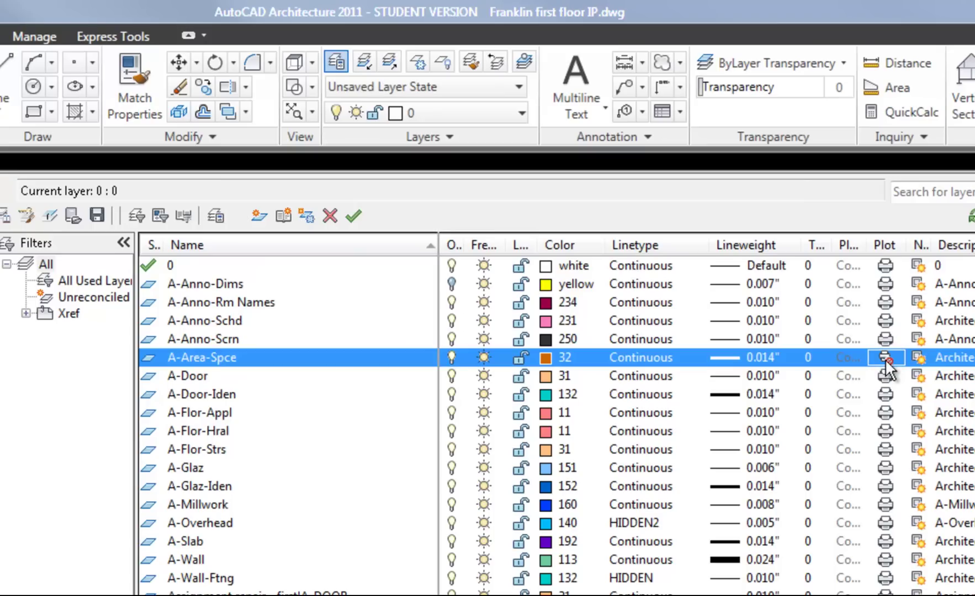
click(885, 359)
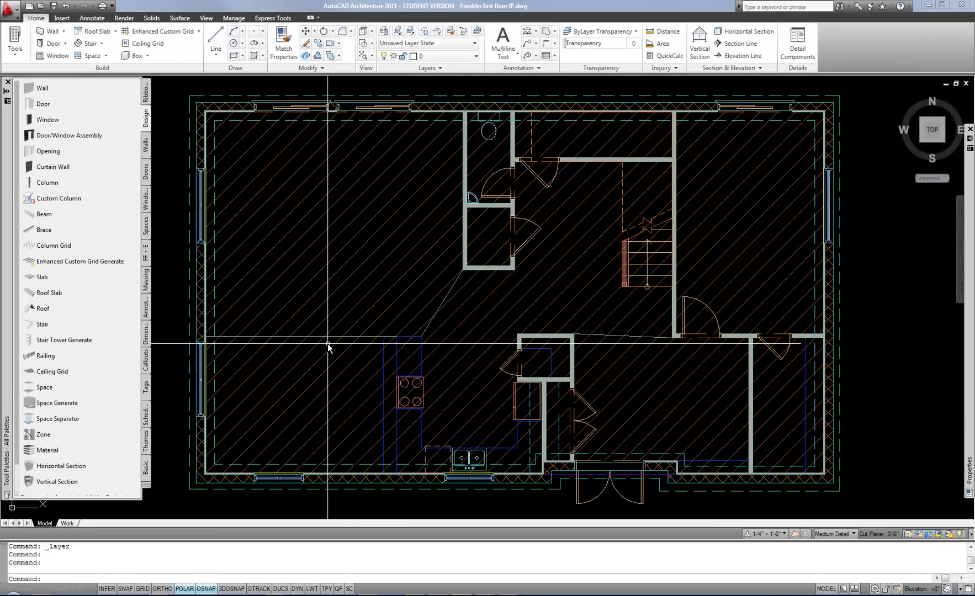
Step: Move the horizontal, diagonal and right-hand separator lines onto the A-Area-Spce layer
click(333, 337)
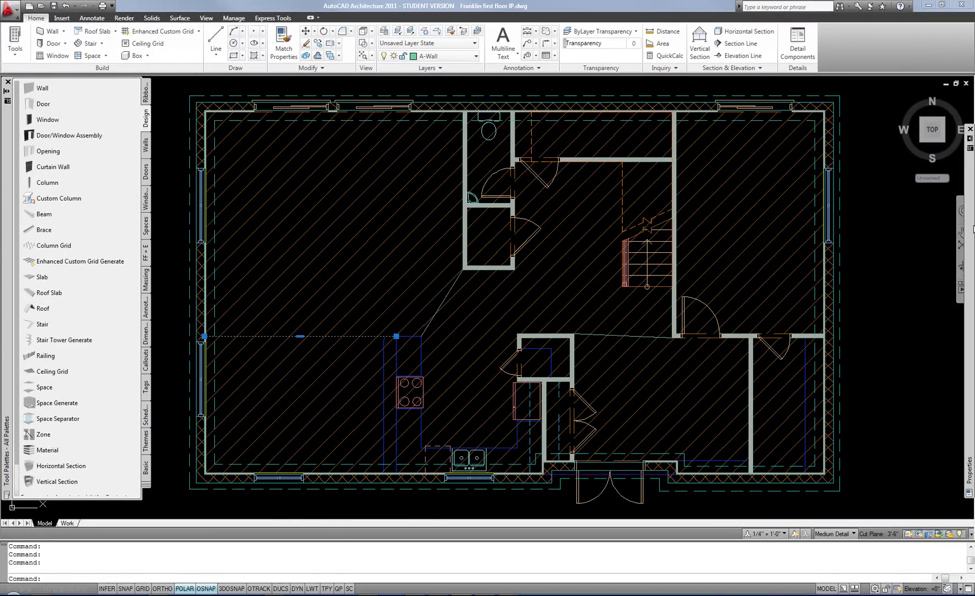
mouse_move(971, 230)
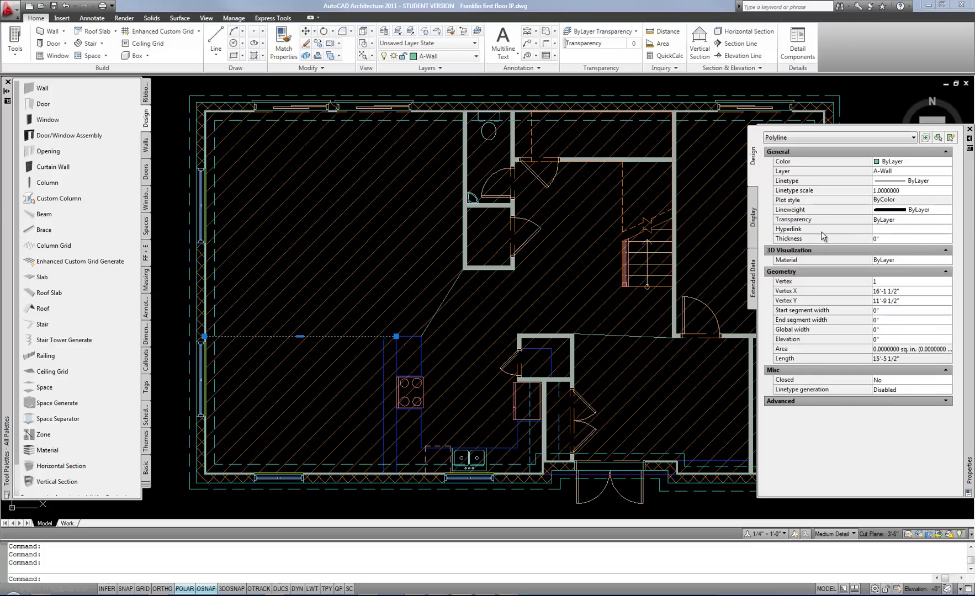
click(452, 289)
click(602, 337)
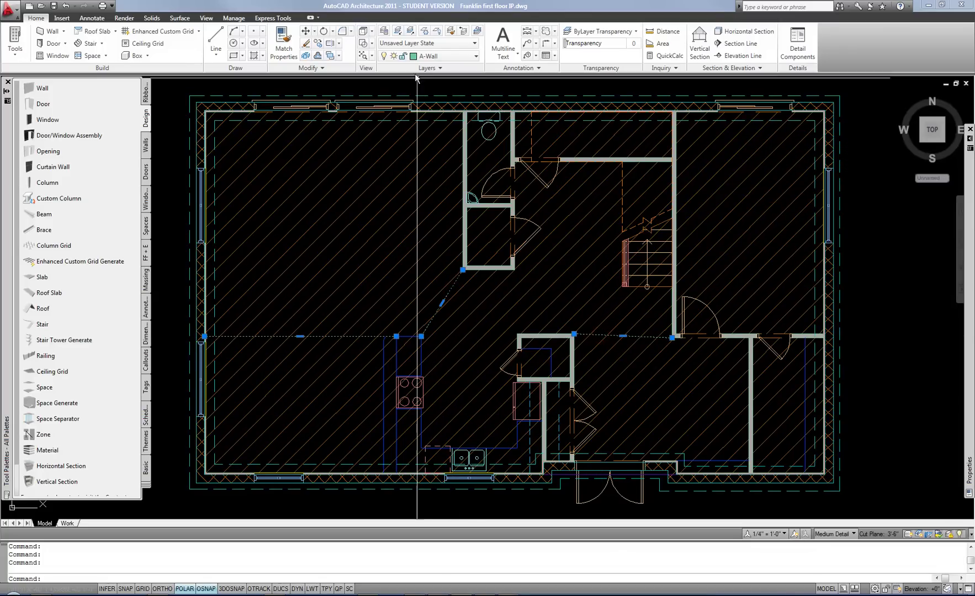
click(444, 56)
scroll(464, 117, up, 5)
click(459, 129)
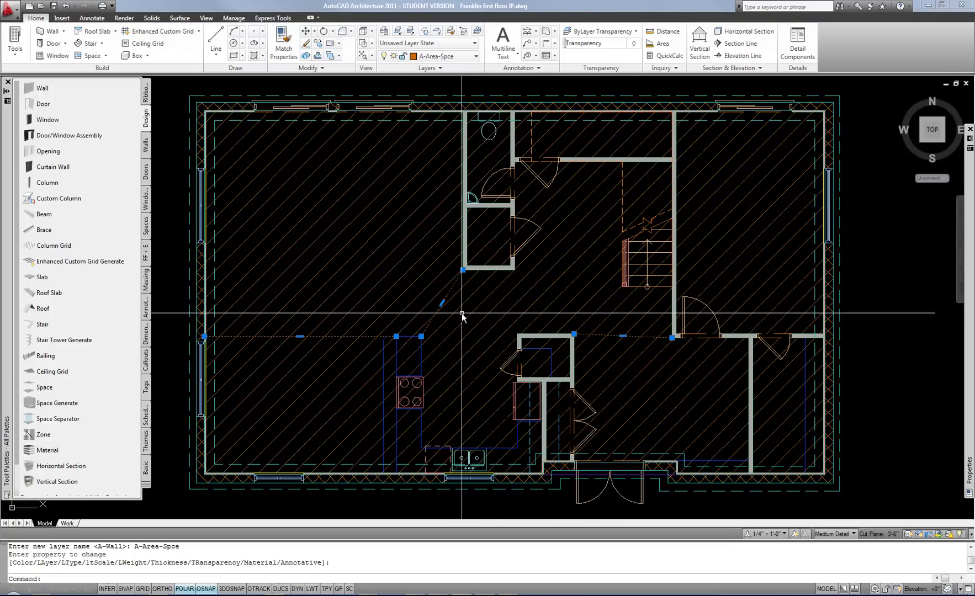
key(Escape)
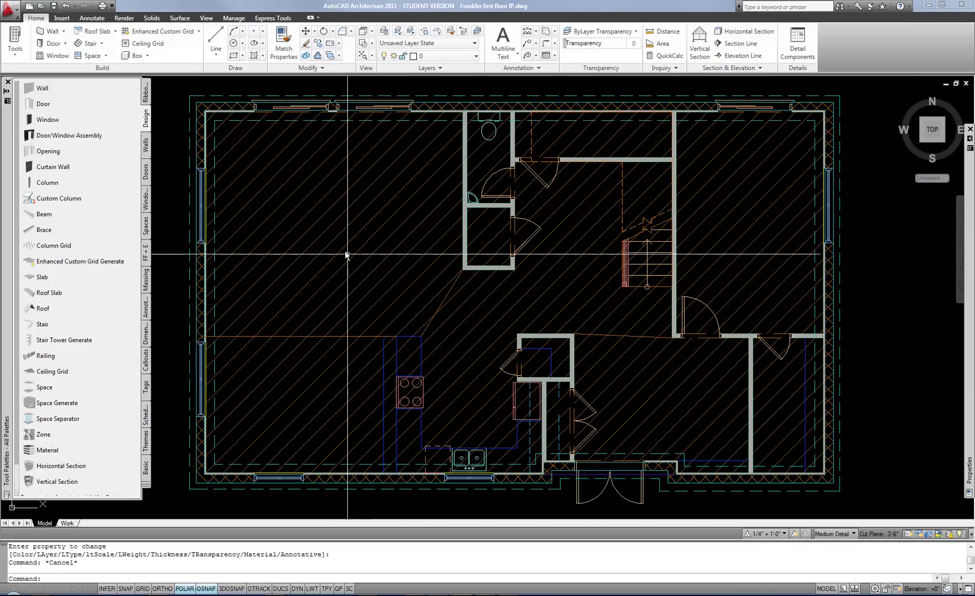
Step: Select the upper-left room's space and view its Extended Data in Properties
click(317, 210)
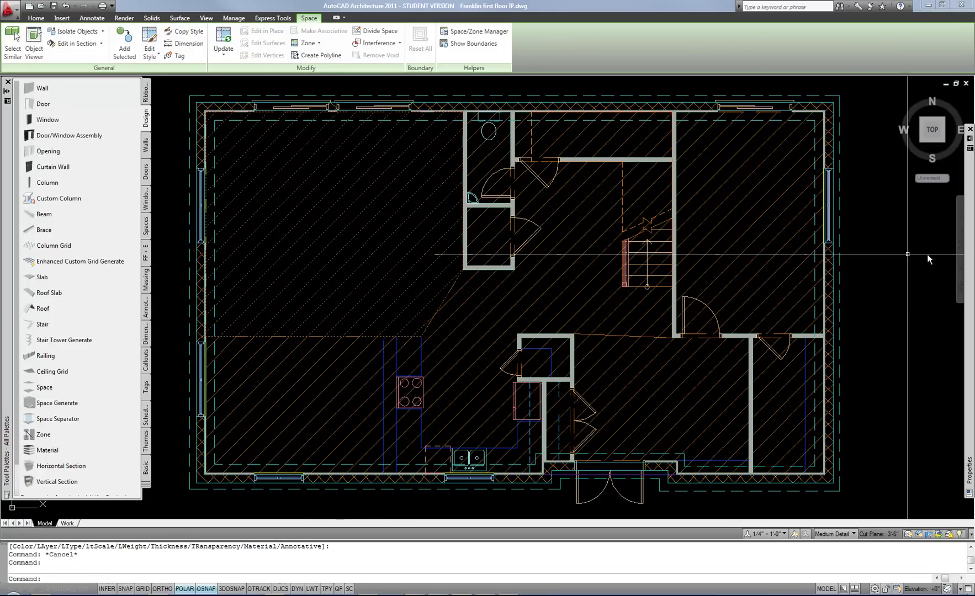
mouse_move(973, 260)
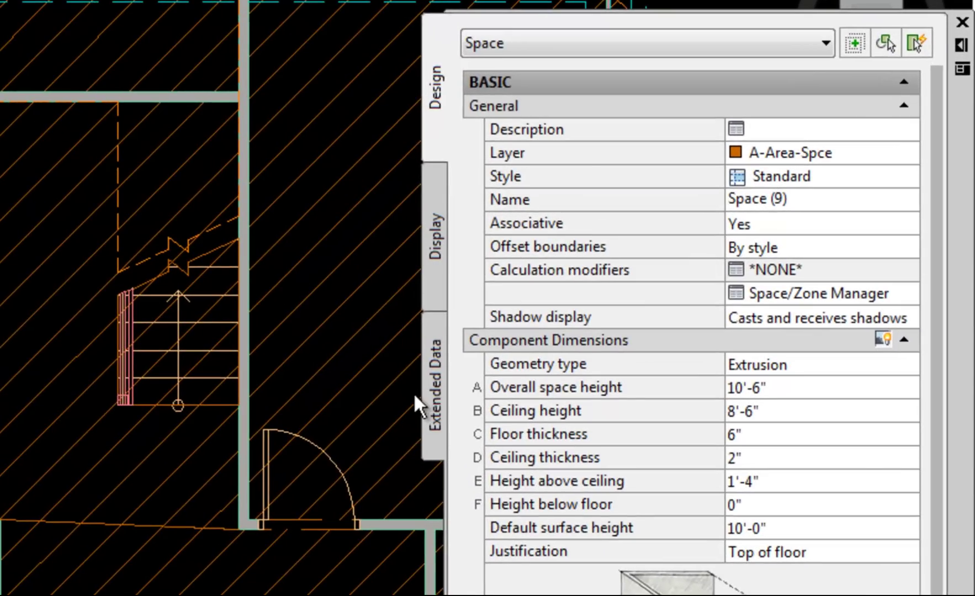
click(754, 281)
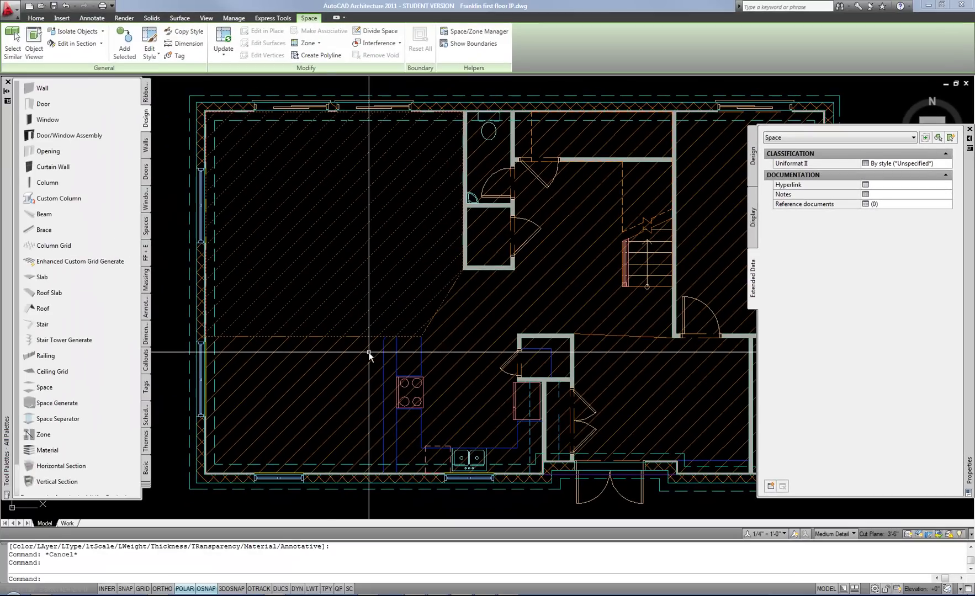
Step: Window-select the plan's spaces and attach the RoomFinishObjects and SpaceObjects property sets
click(315, 360)
click(479, 302)
click(467, 317)
click(490, 217)
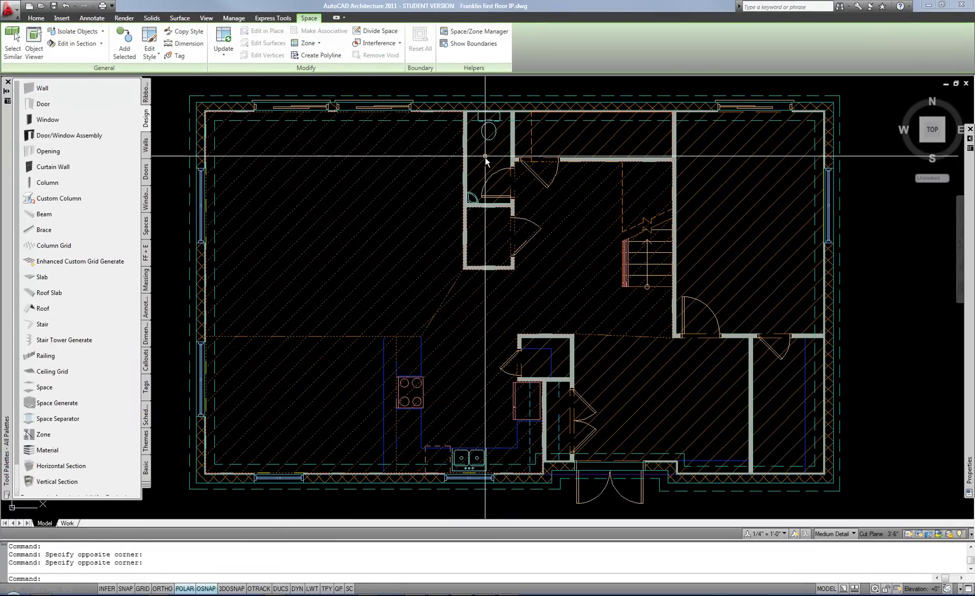
key(Escape)
key(Escape)
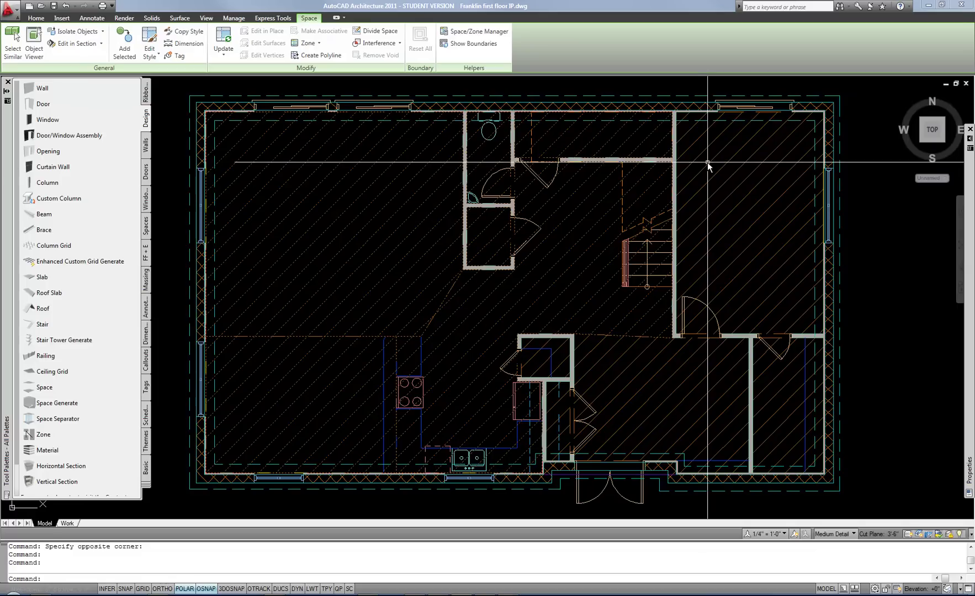
key(Escape)
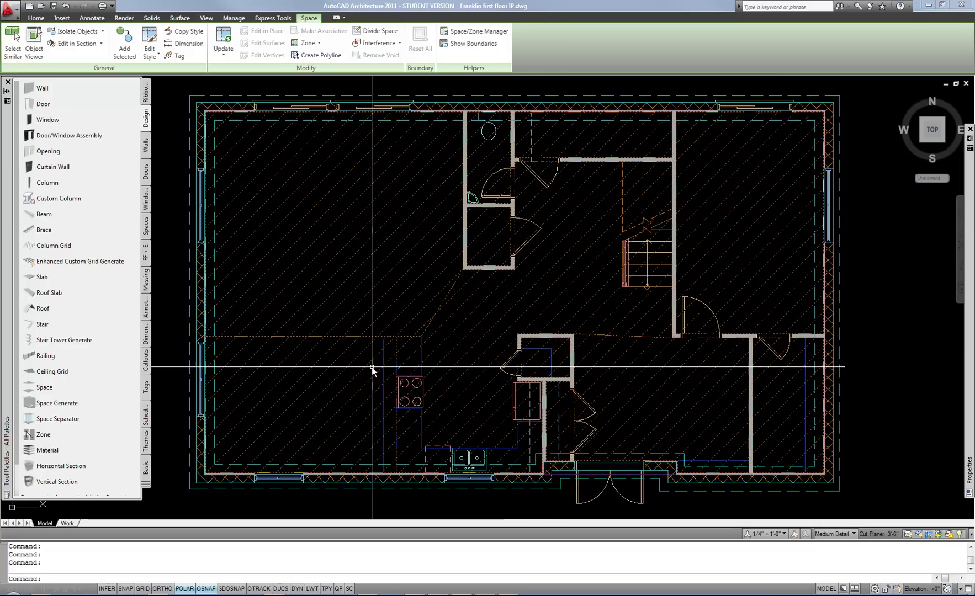
mouse_move(968, 235)
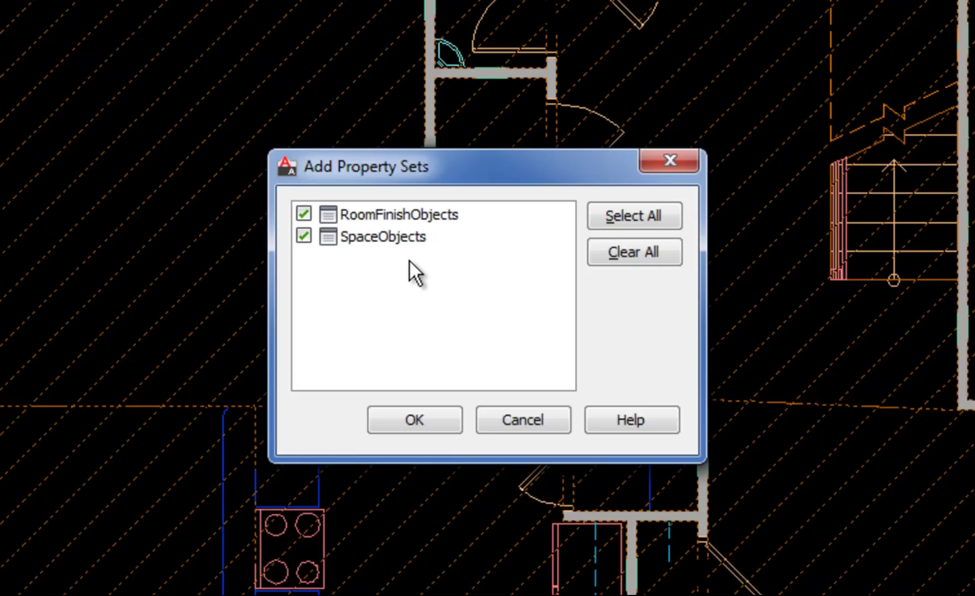
click(415, 419)
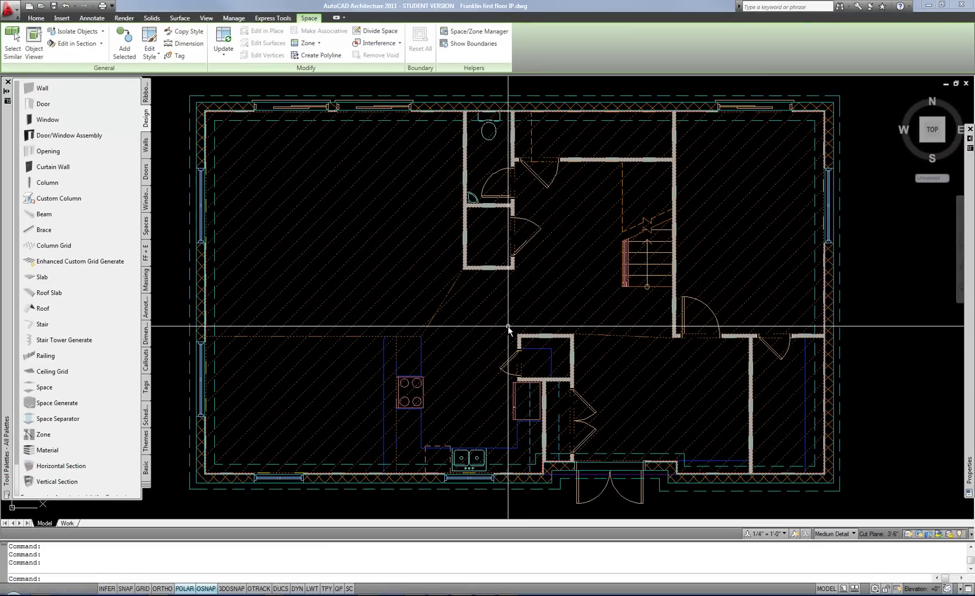
Step: Select the upper-left room's space and change its number from 101 to 111
key(Escape)
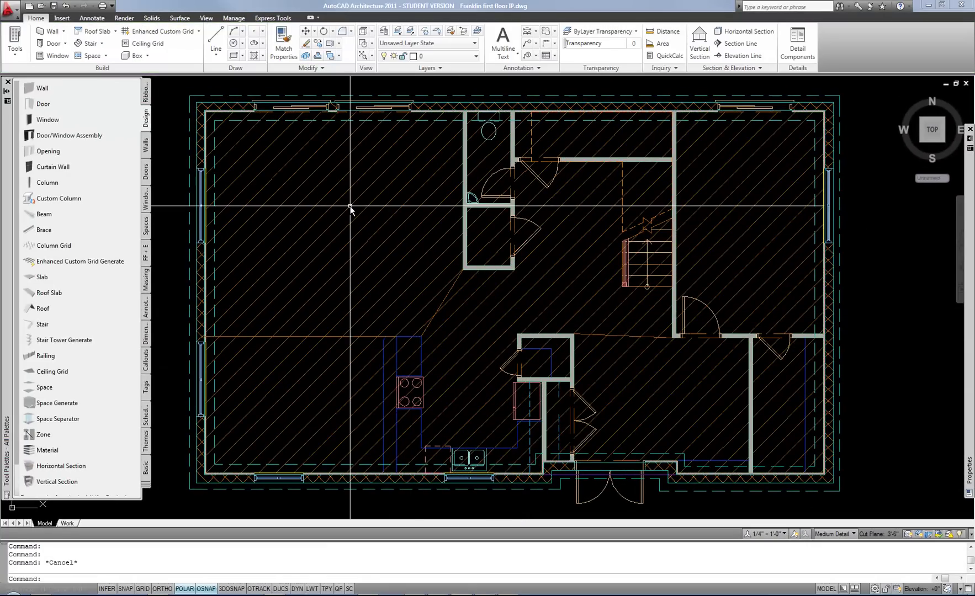
key(Escape)
click(349, 209)
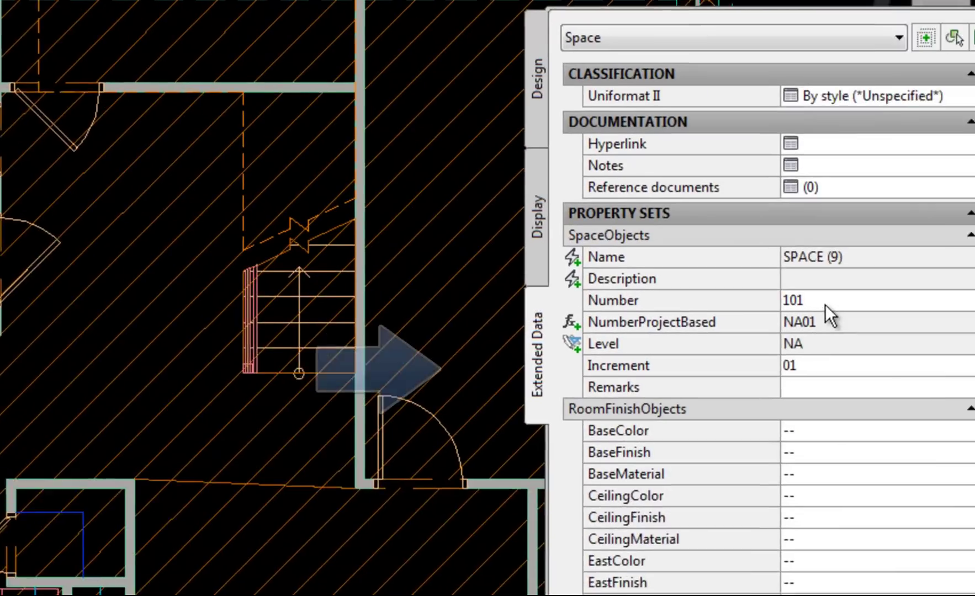
click(817, 302)
double_click(750, 314)
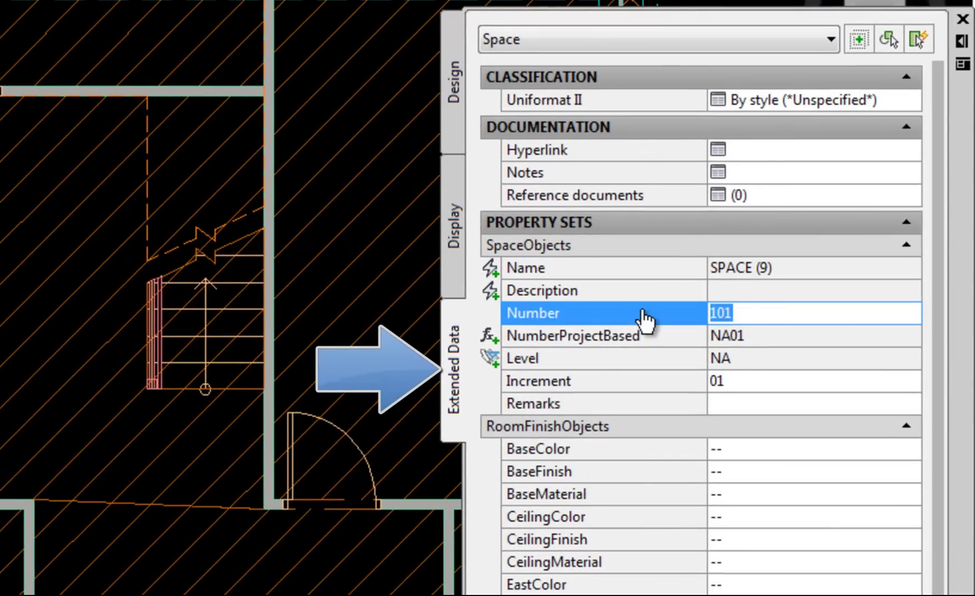
text(111)
key(Tab)
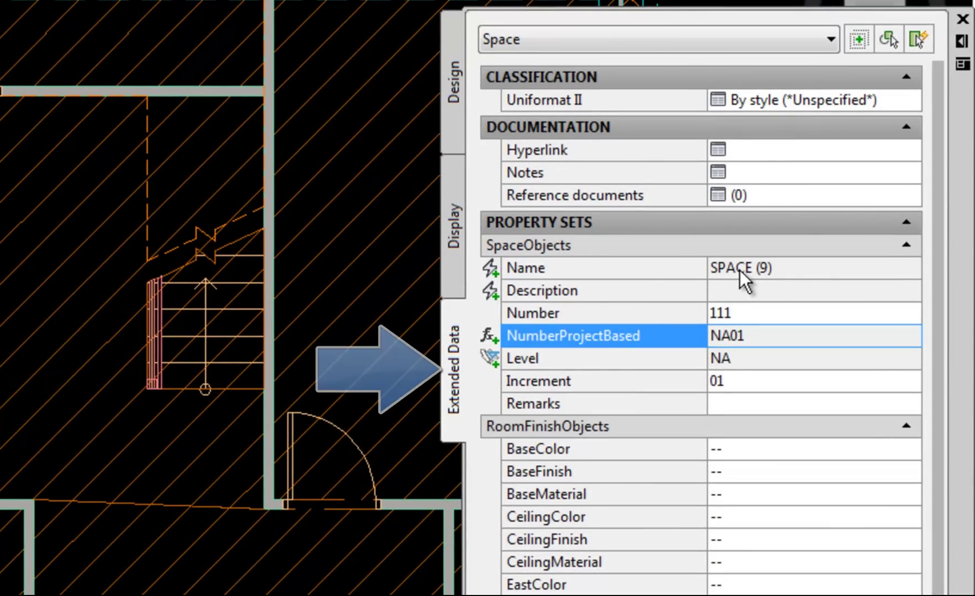
Step: Rename the space from Space (9) to LIVING ROOM in its design properties
click(750, 271)
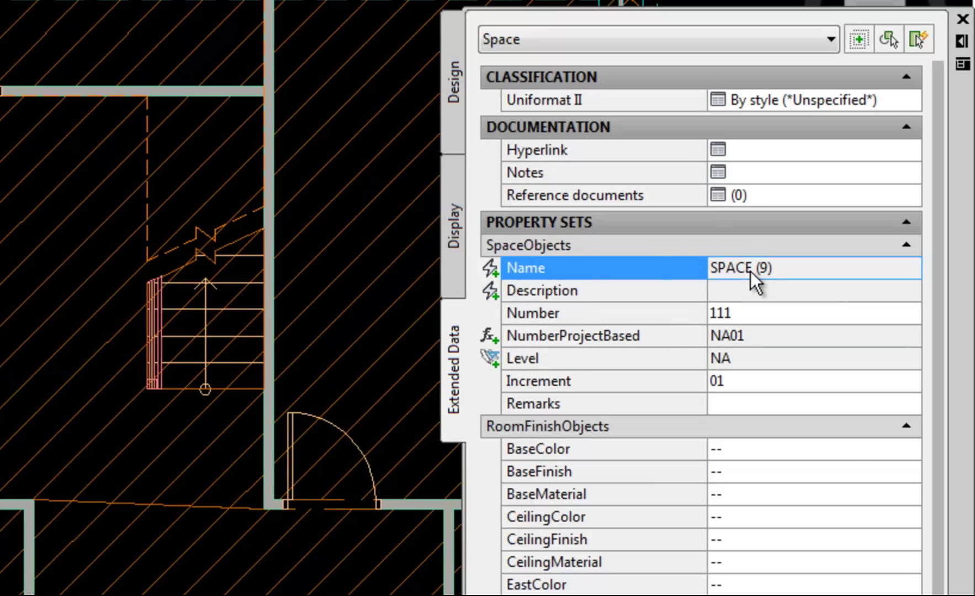
click(449, 100)
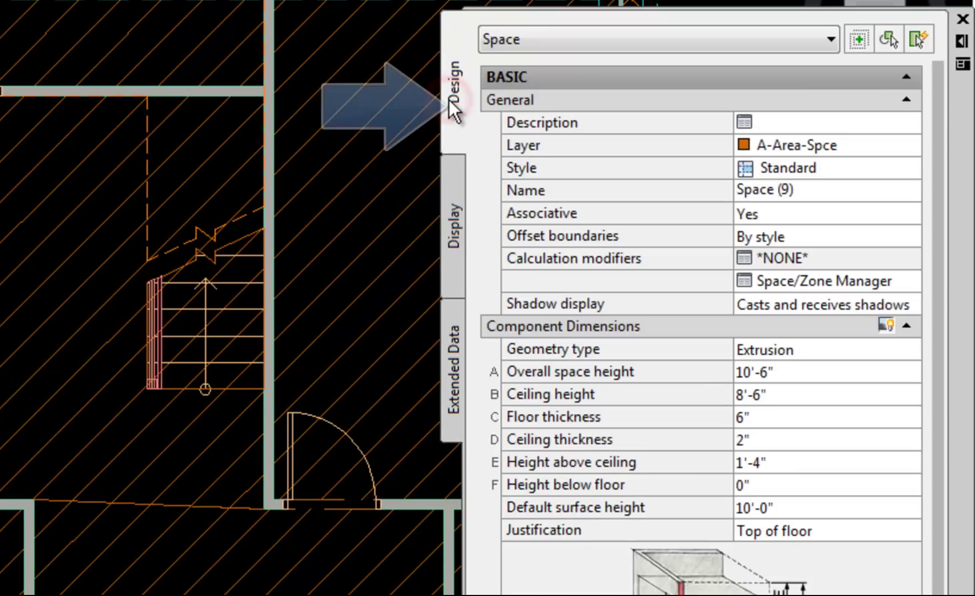
click(802, 189)
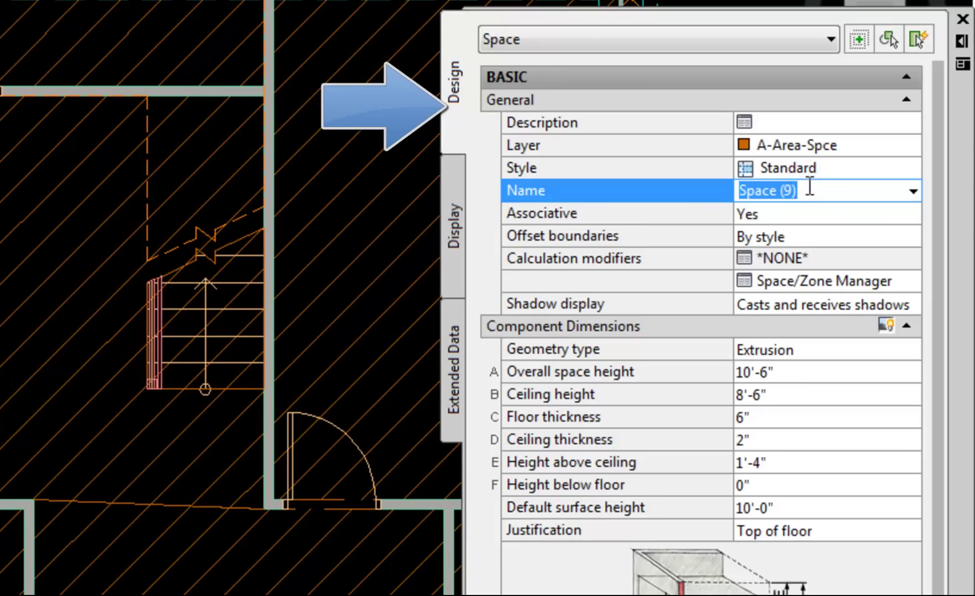
text(li)
key(BackSpace)
key(BackSpace)
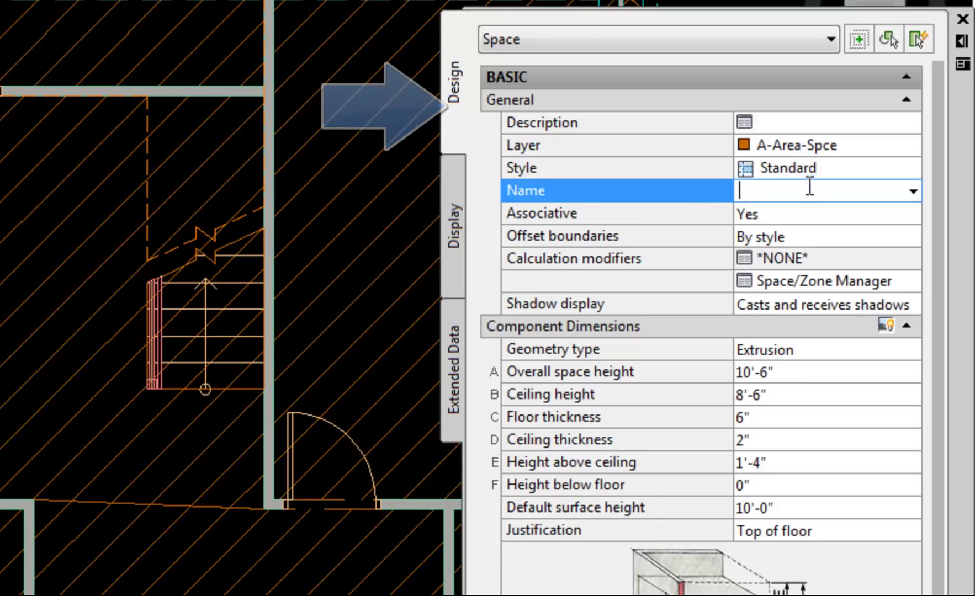
text(livi)
key(BackSpace)
key(BackSpace)
key(BackSpace)
key(BackSpace)
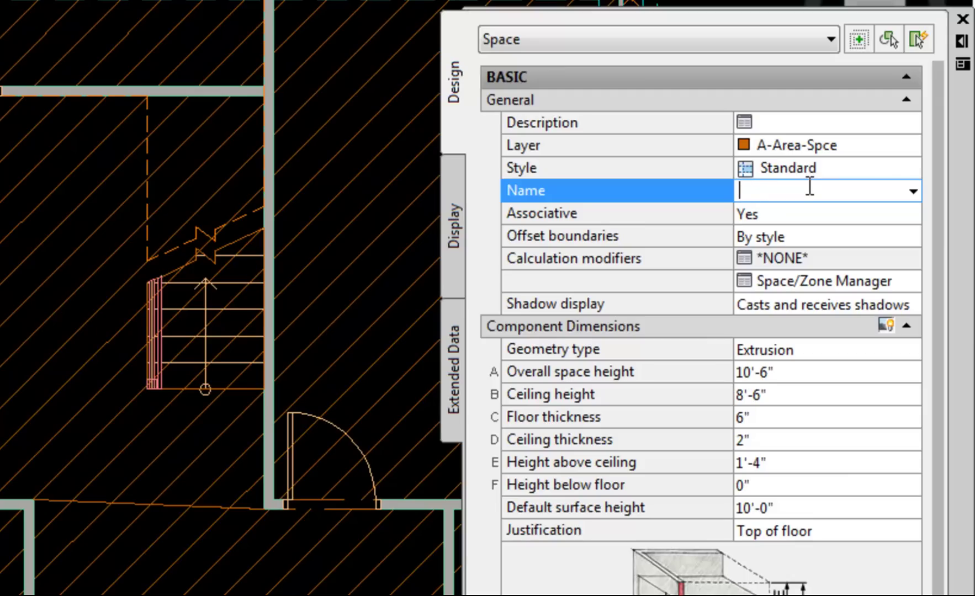
text(LIVING ROOM)
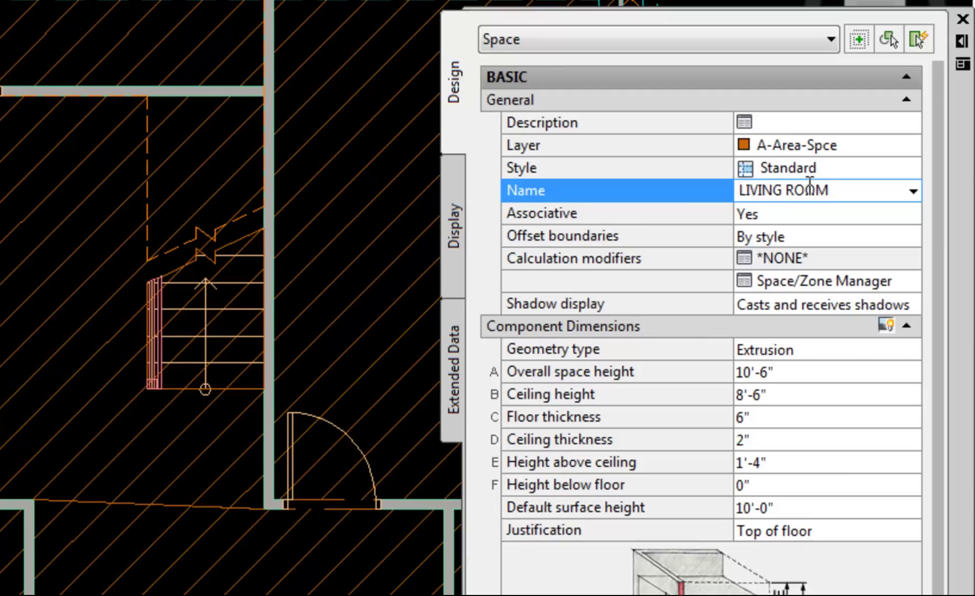
key(Tab)
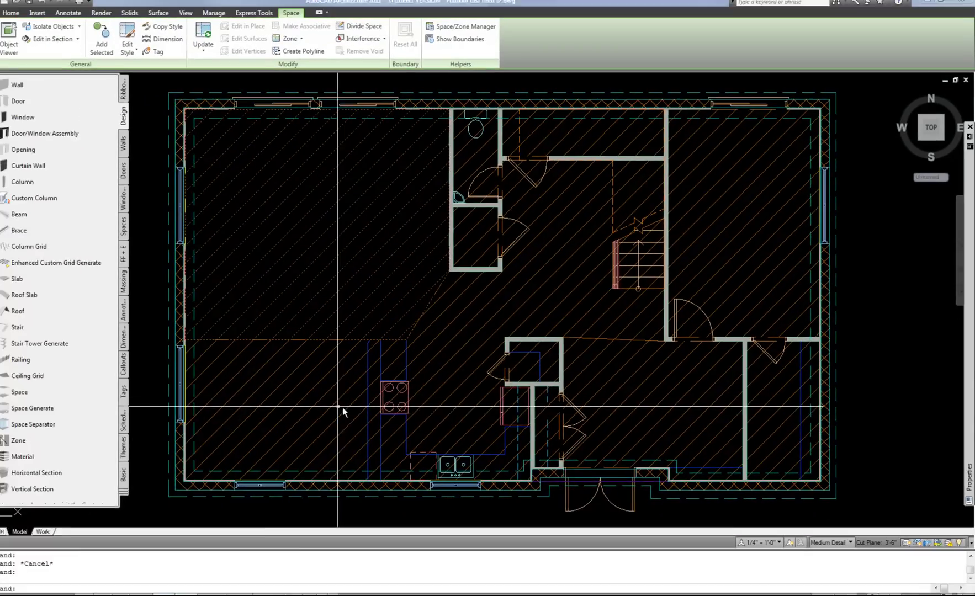
Step: Set the LIVING ROOM space's Associative property to No
key(Escape)
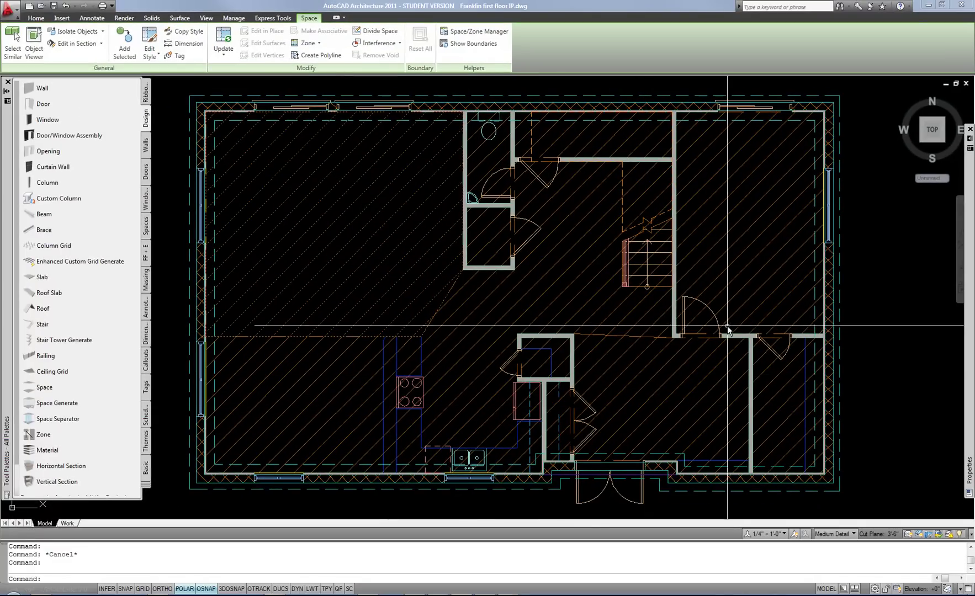
mouse_move(972, 263)
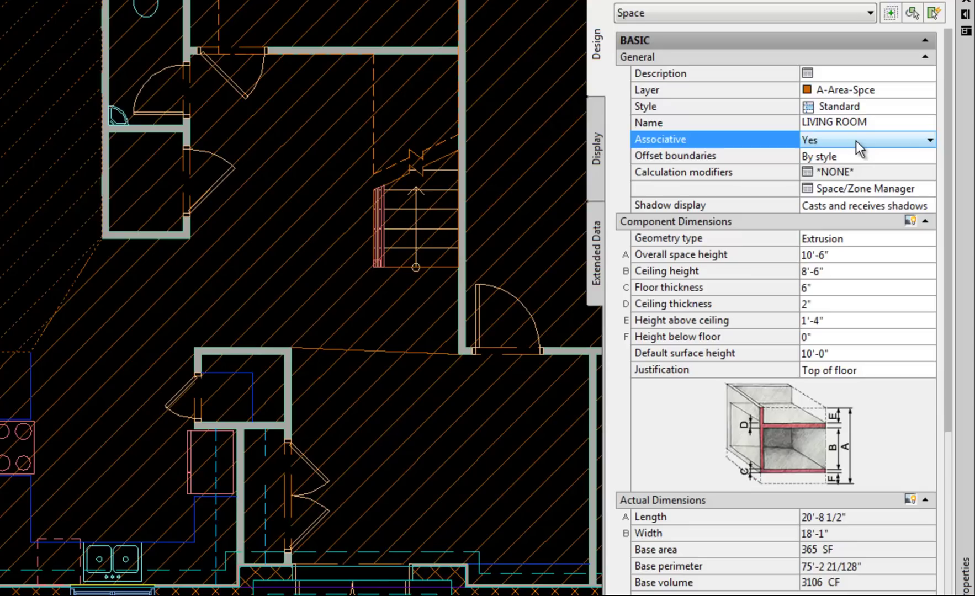
click(855, 141)
click(855, 171)
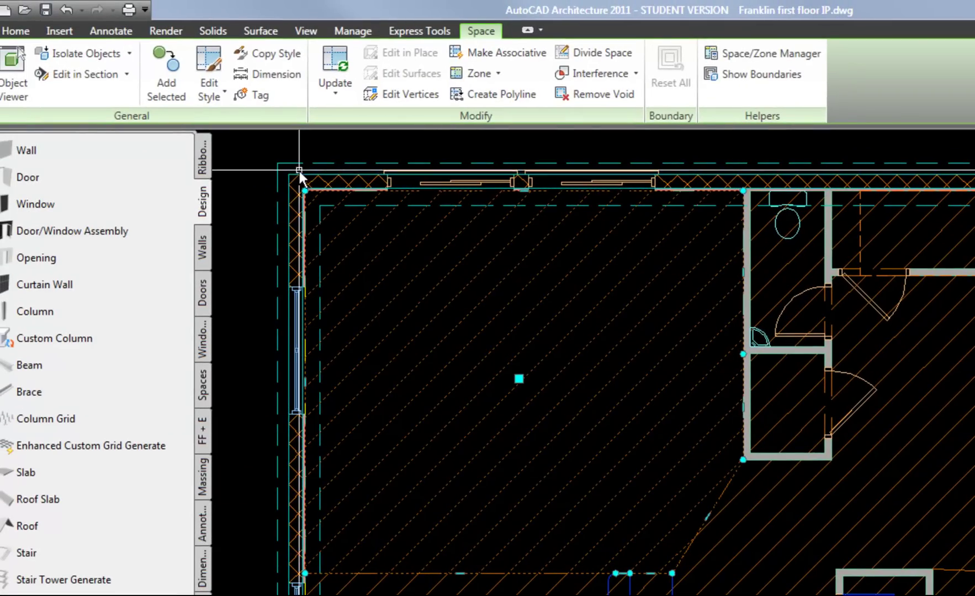
Step: Edit the space's vertices so its corner snaps to the room's top-left wall corner
click(306, 190)
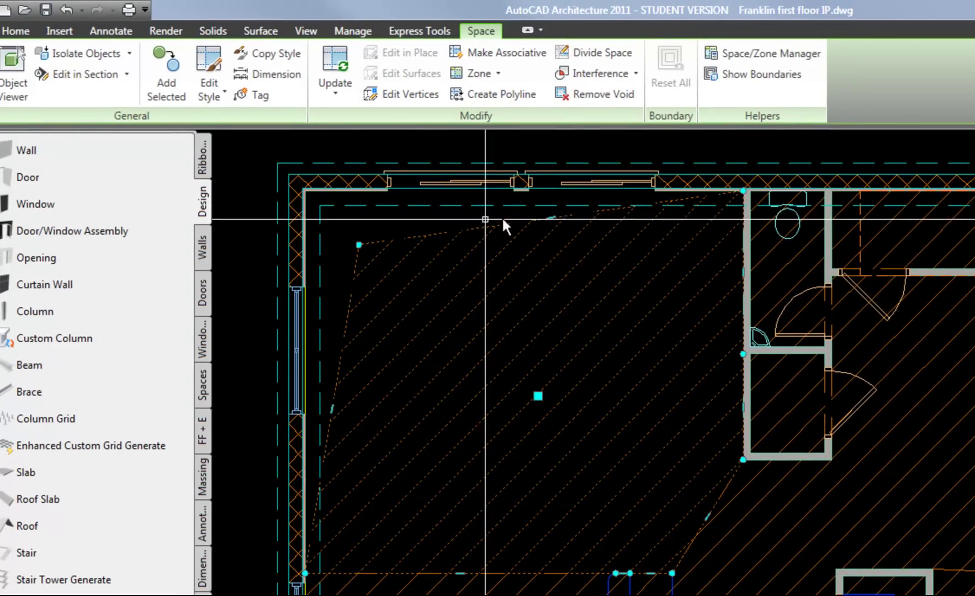
click(395, 94)
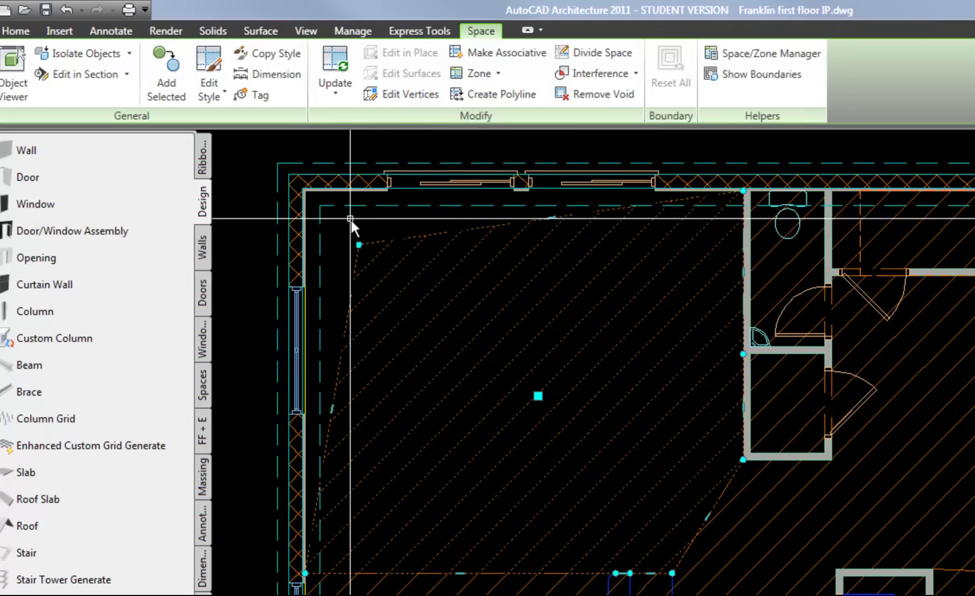
click(359, 245)
click(304, 191)
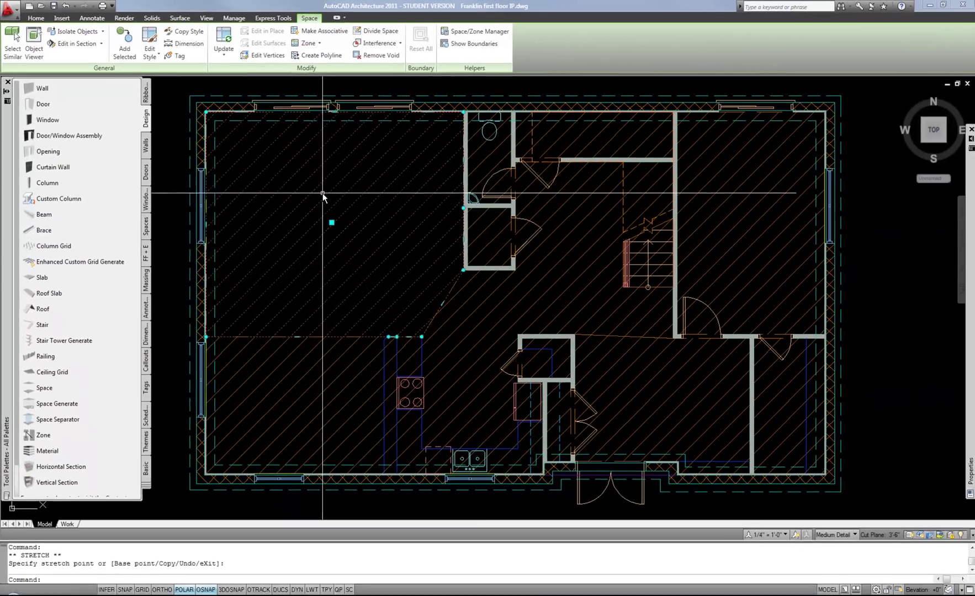
key(ctrl+z)
key(ctrl+z)
click(158, 117)
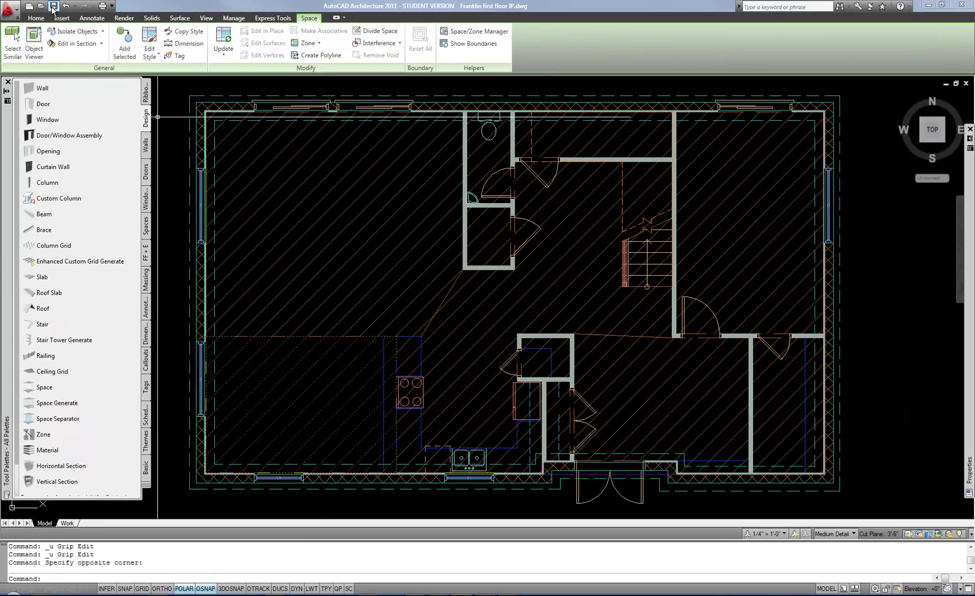
Step: Save Franklin first floor IP.dwg
click(54, 7)
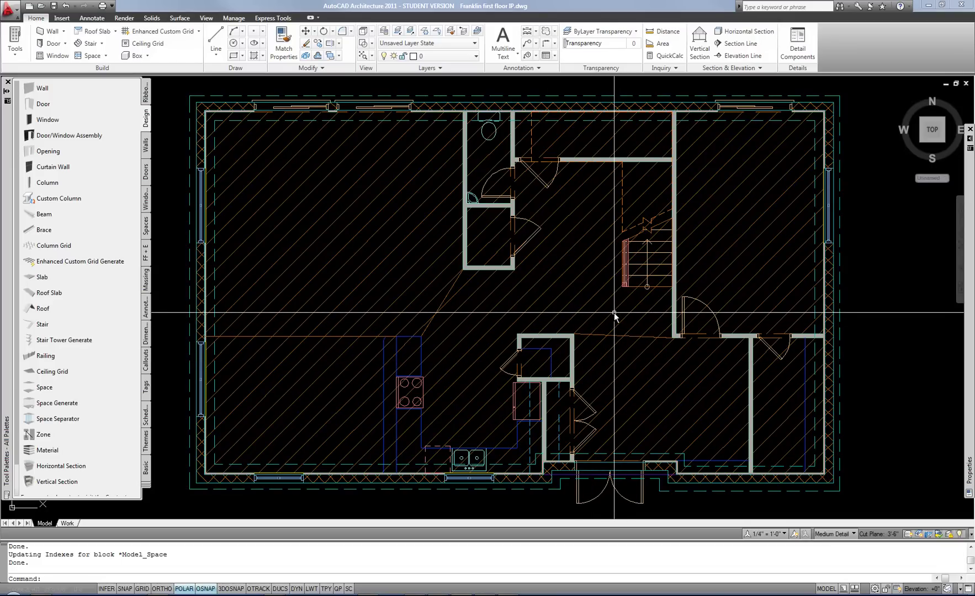
mouse_move(613, 315)
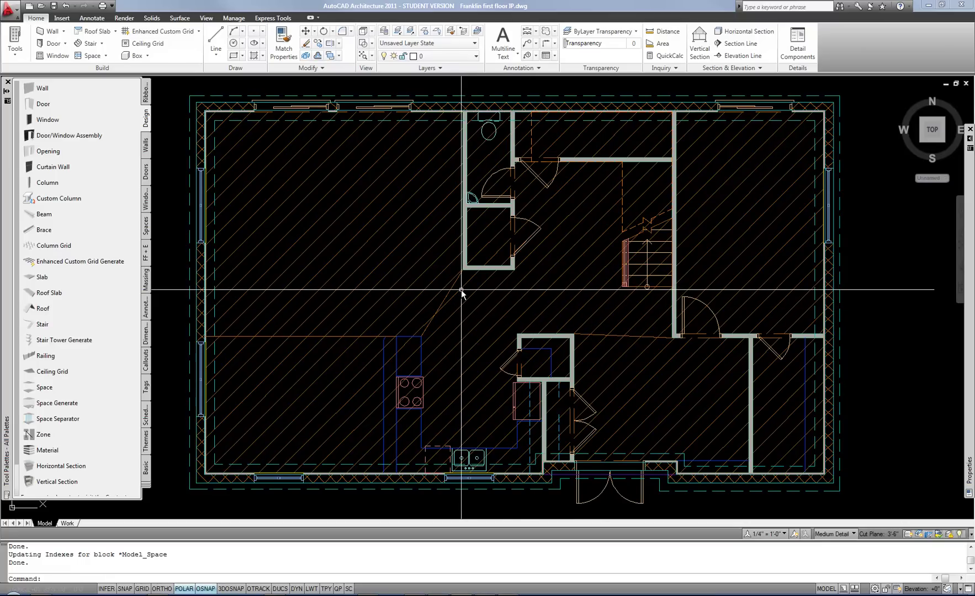
Step: Switch to Franklin Sheet file IP.dwg and reload its DWG xrefs
key(ctrl+Tab)
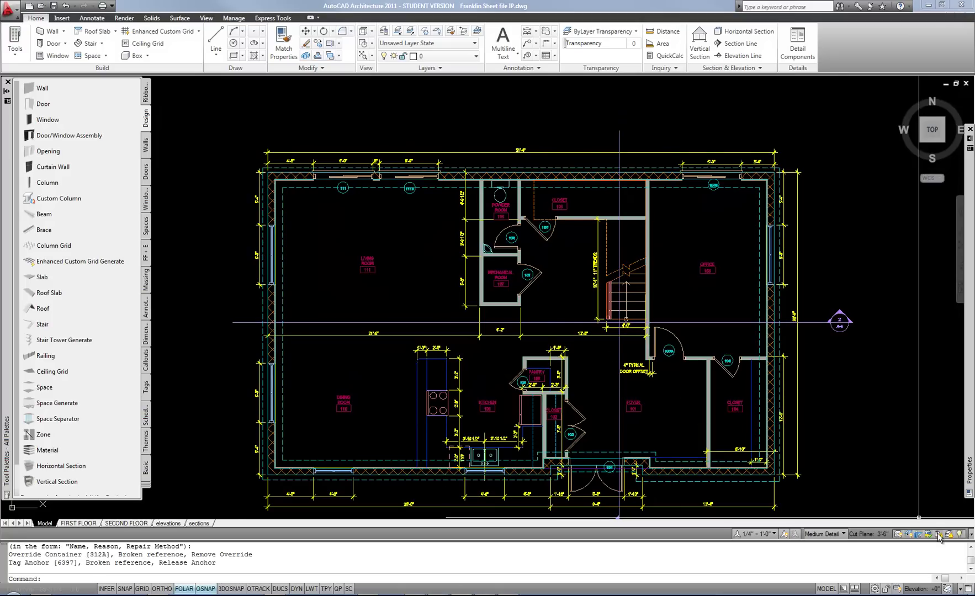
right_click(939, 538)
click(915, 551)
Step: Pan and zoom the sheet view in on the reloaded living room
middle_drag(366, 258, 320, 240)
scroll(316, 240, up, 10)
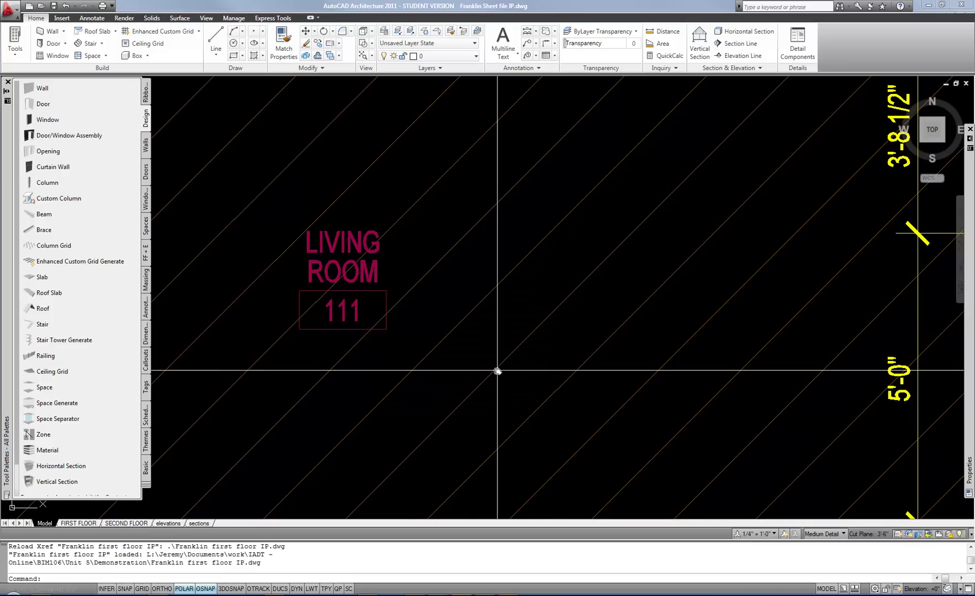
scroll(478, 371, down, 6)
scroll(478, 373, up, 2)
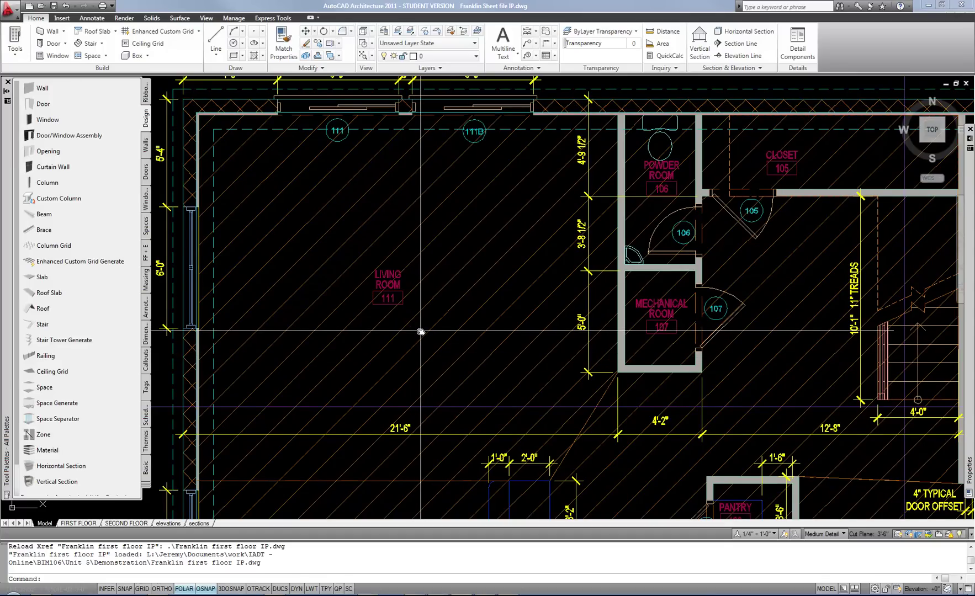
scroll(450, 330, down, 1)
scroll(452, 329, up, 1)
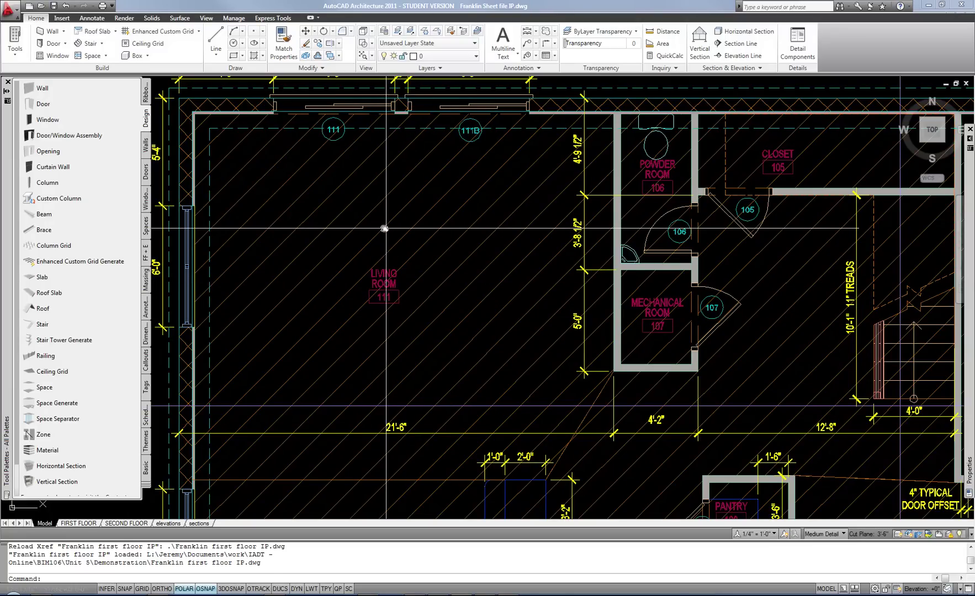
scroll(436, 53, down, 2)
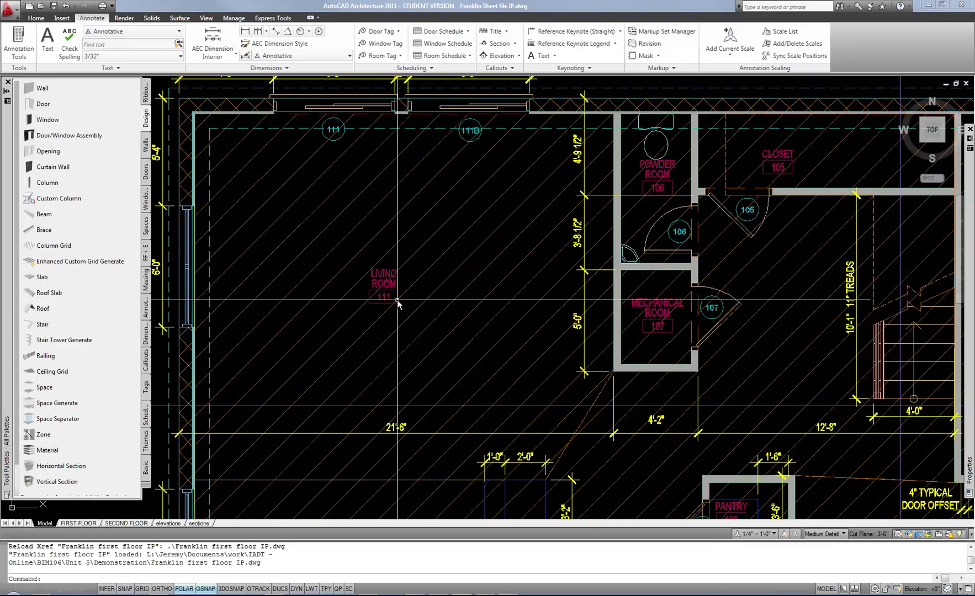
mouse_move(397, 301)
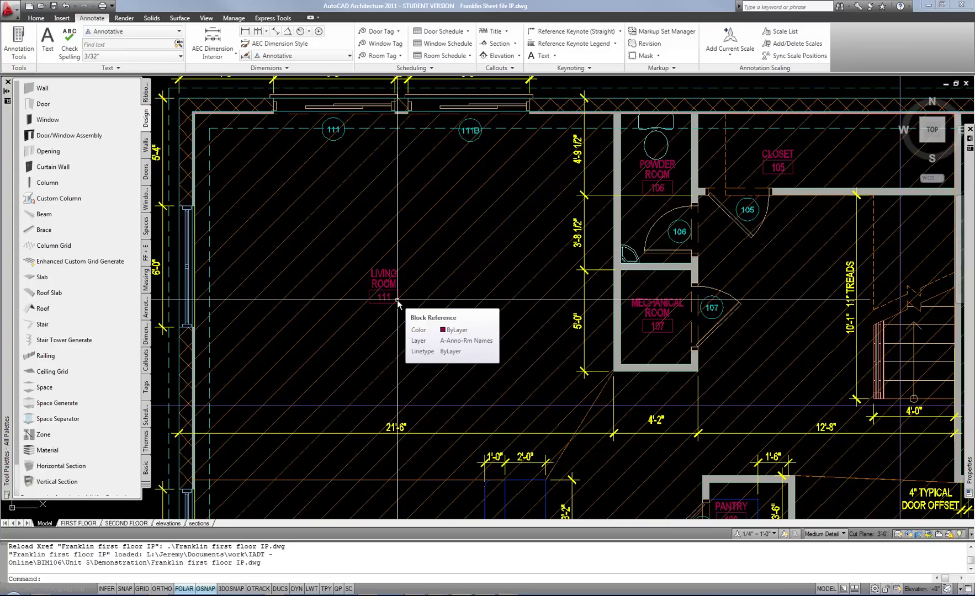
scroll(383, 282, up, 3)
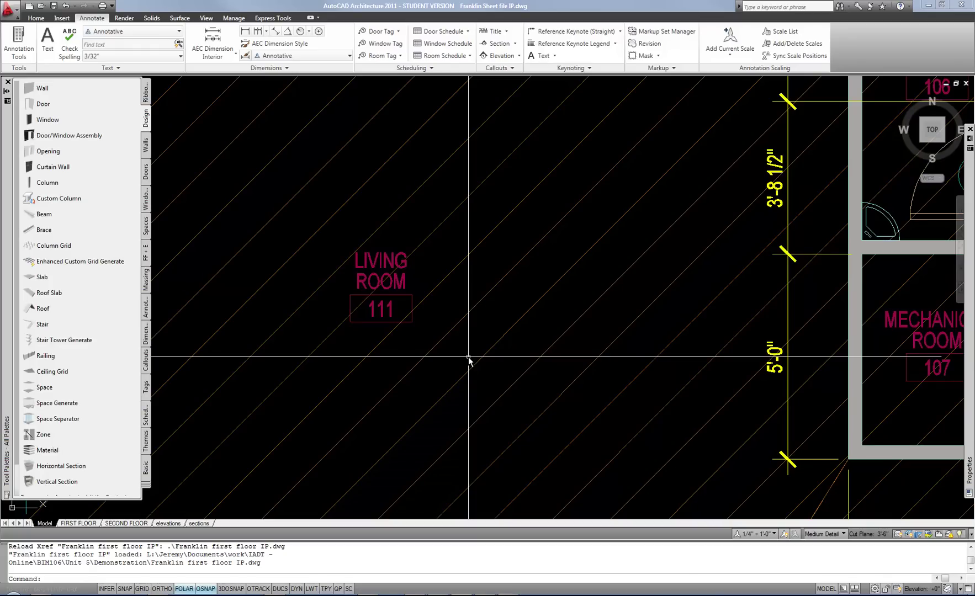
scroll(468, 358, down, 4)
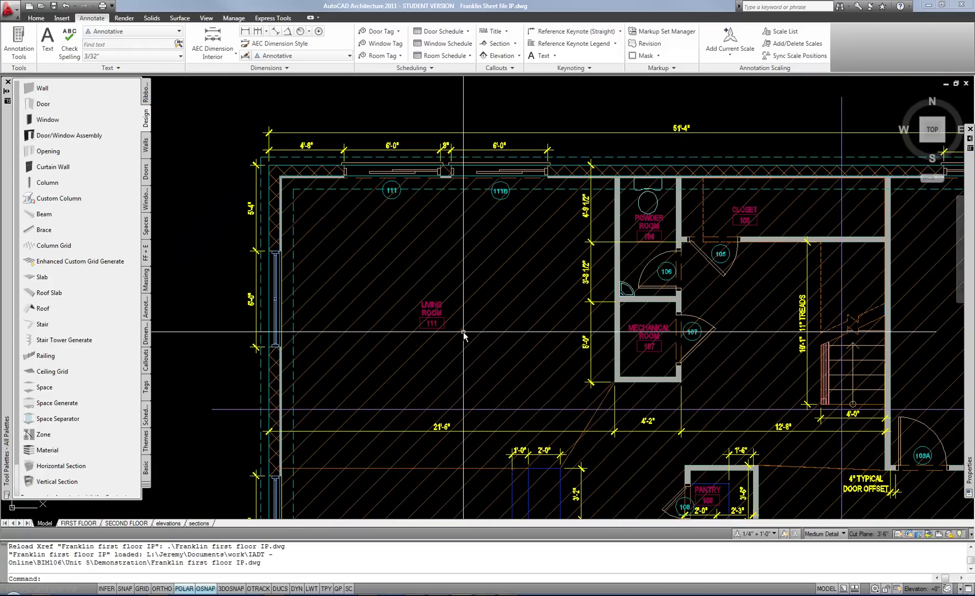
scroll(453, 335, down, 1)
middle_drag(441, 331, 439, 331)
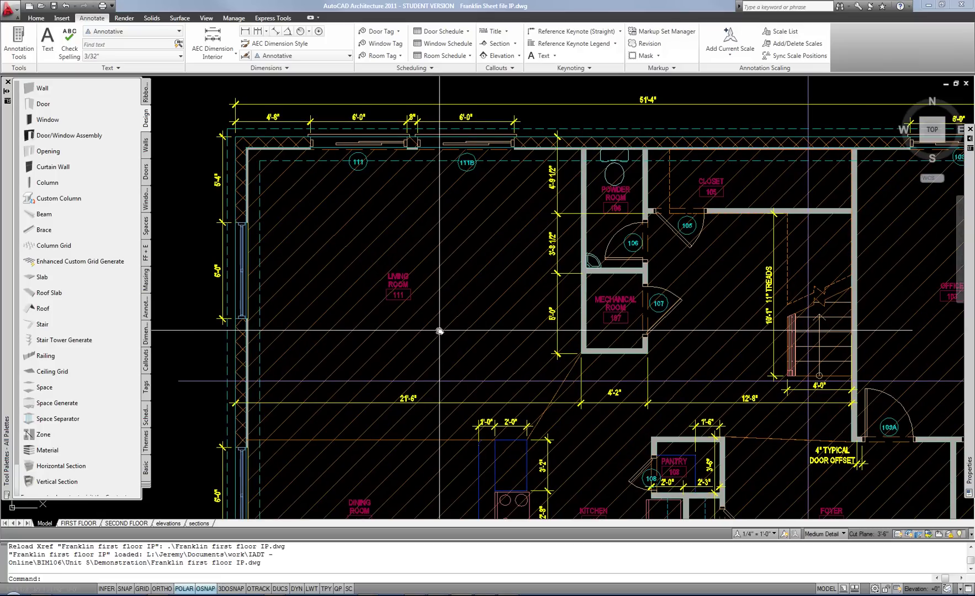
scroll(438, 331, up, 3)
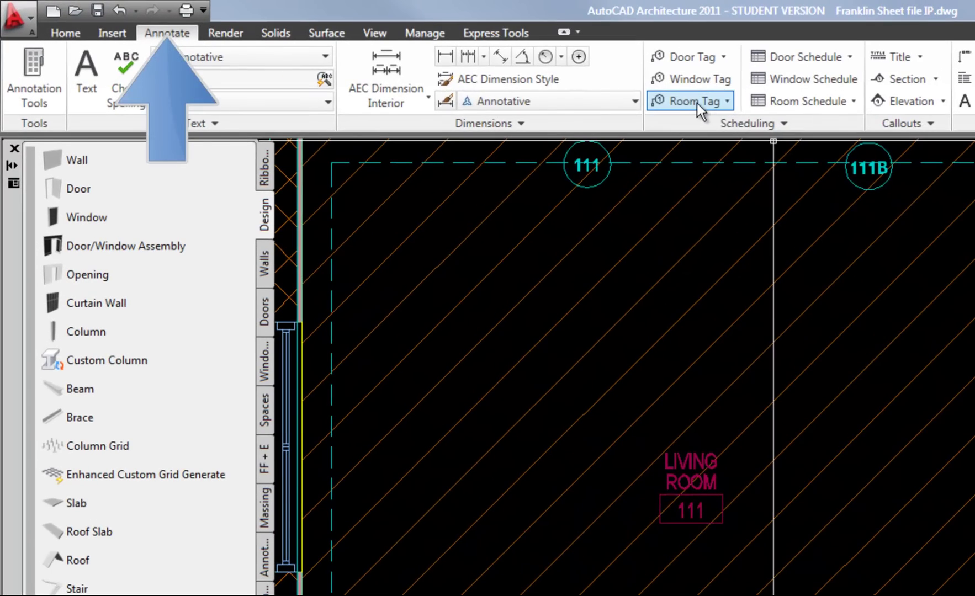
Step: Place a standard room tag reading LIVING ROOM 111 inside the living room, with object snap off
click(690, 103)
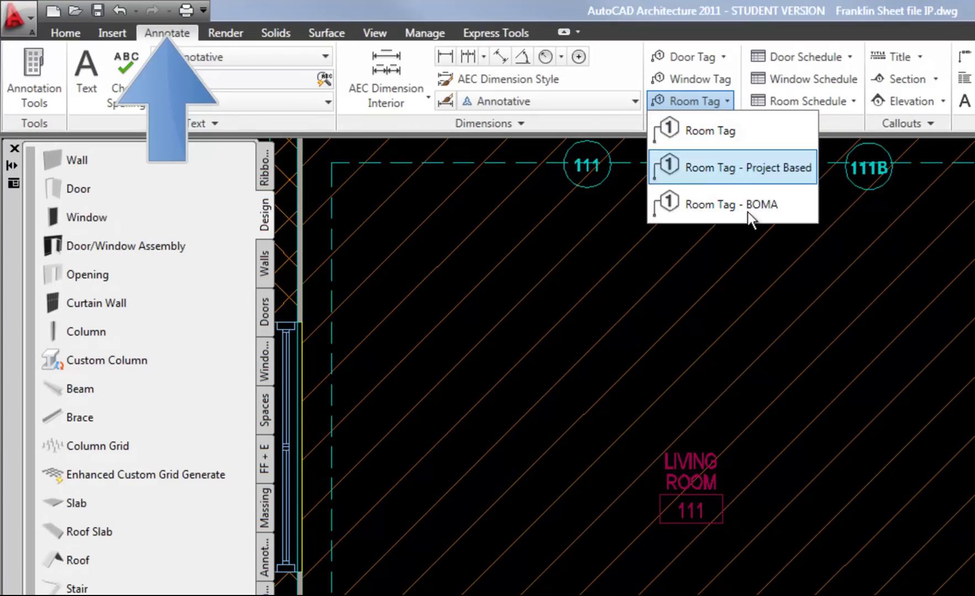
click(717, 130)
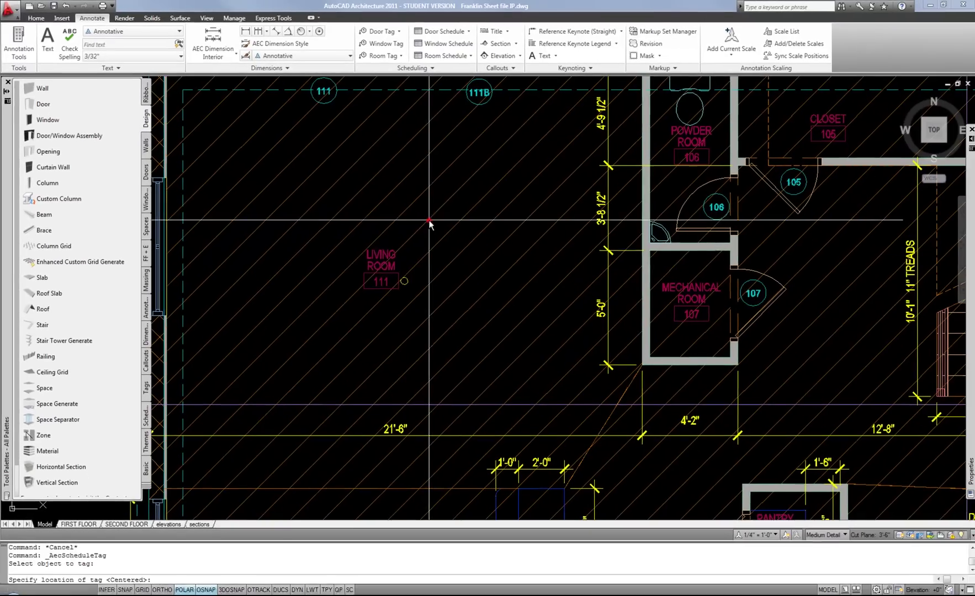
click(652, 335)
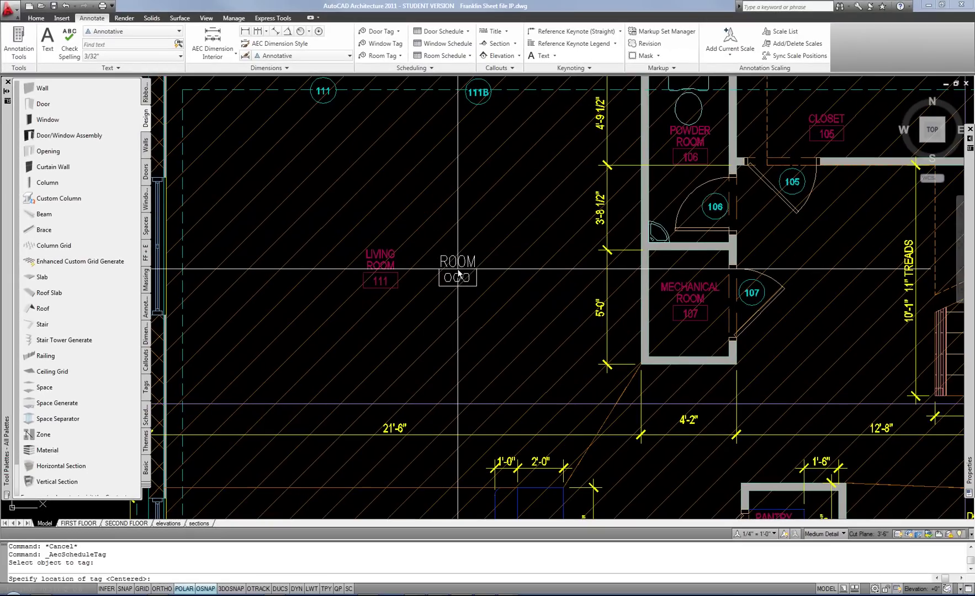
key(F3)
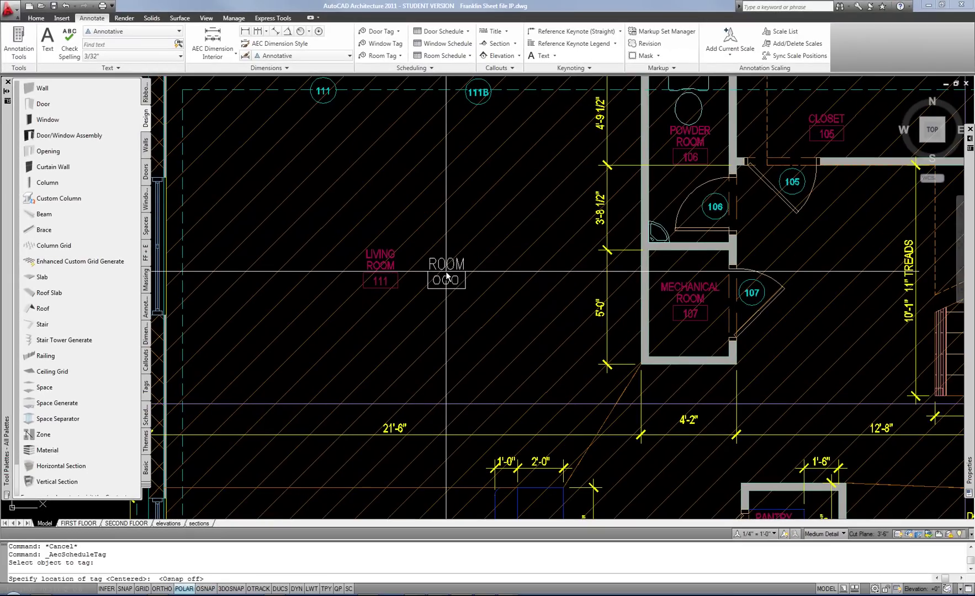
click(442, 273)
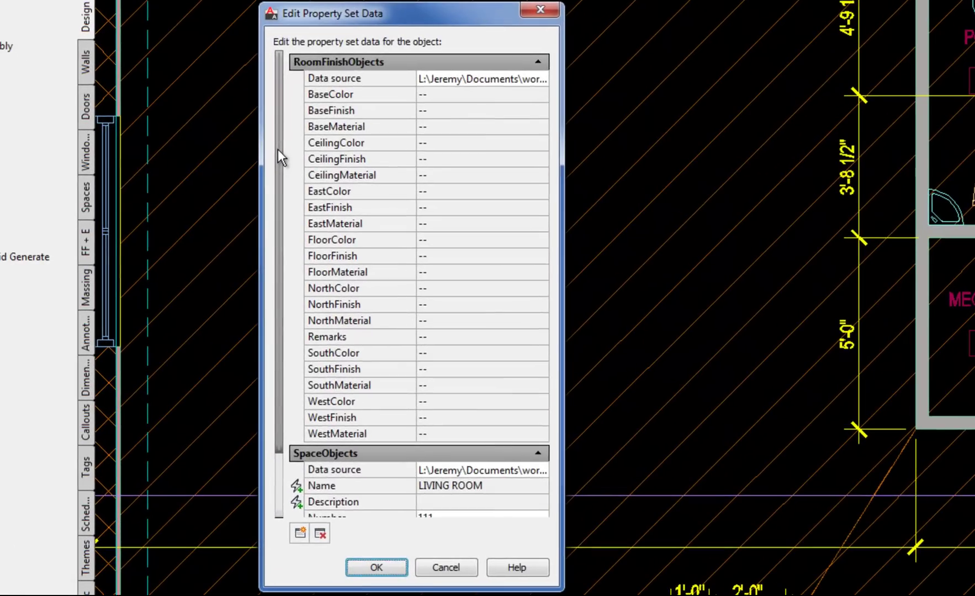
drag(279, 149, 266, 282)
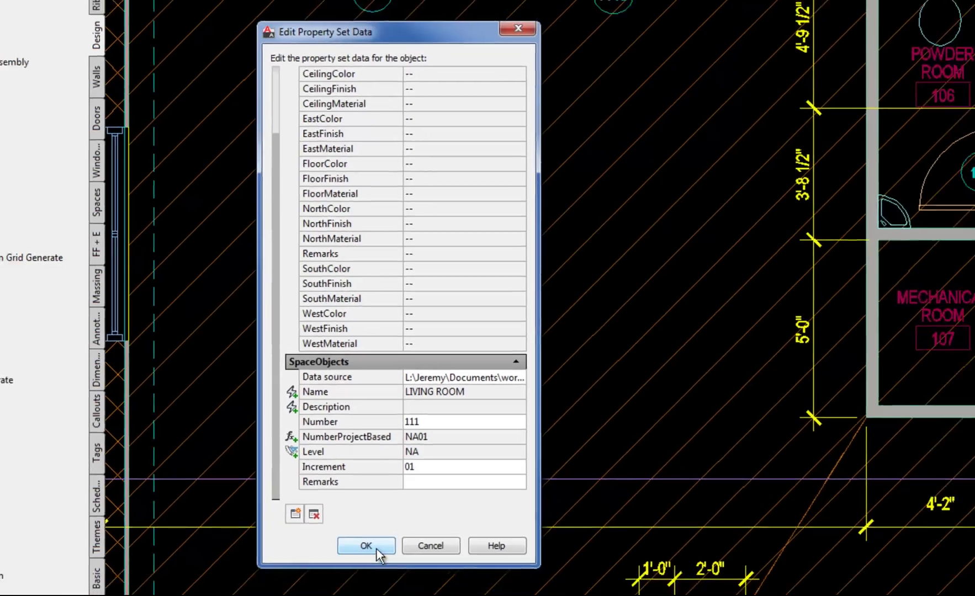
click(385, 569)
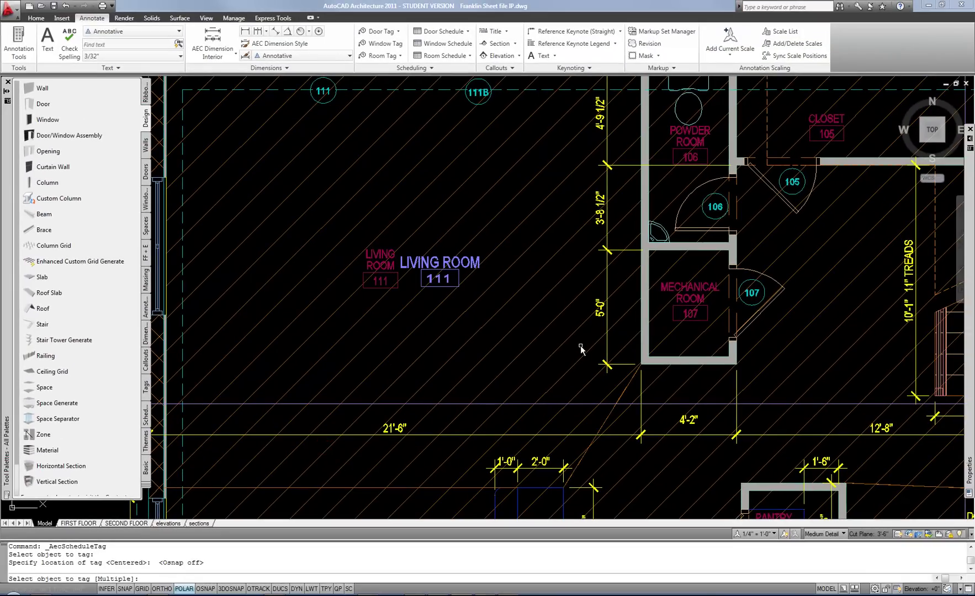
key(Return)
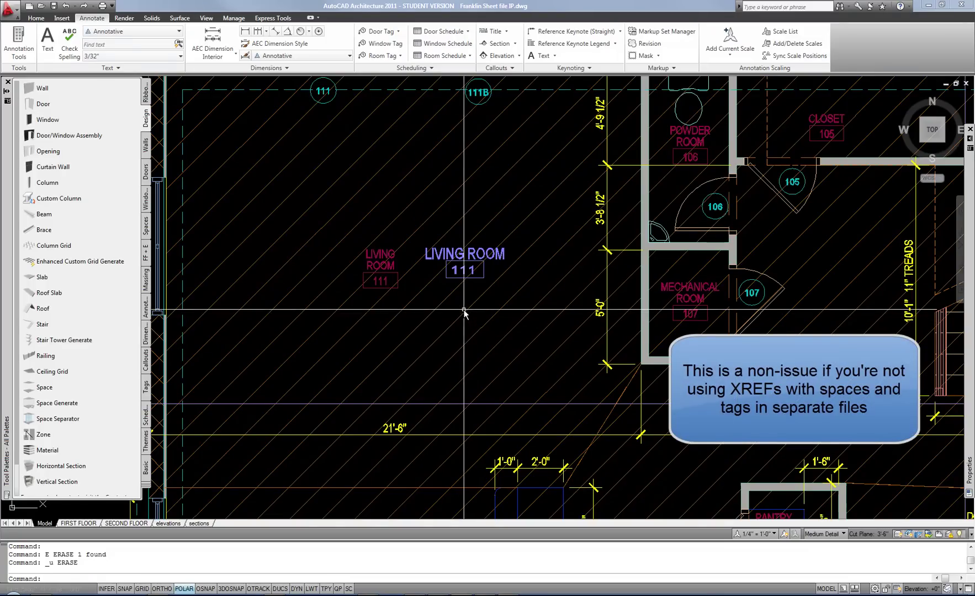
Step: Select the LIVING ROOM 111 tag and undo its placement
click(442, 256)
key(ctrl+z)
key(ctrl+z)
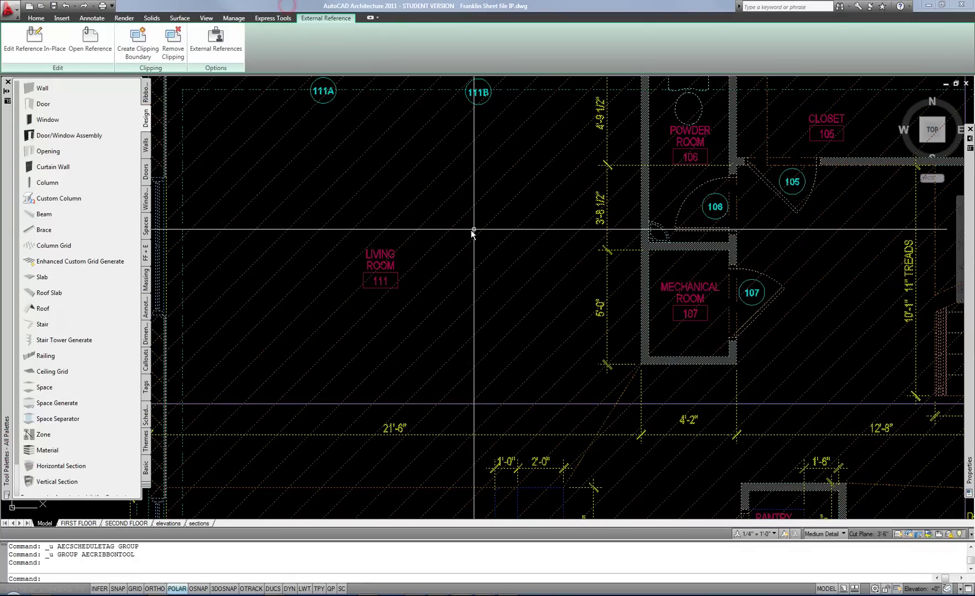
scroll(401, 260, down, 2)
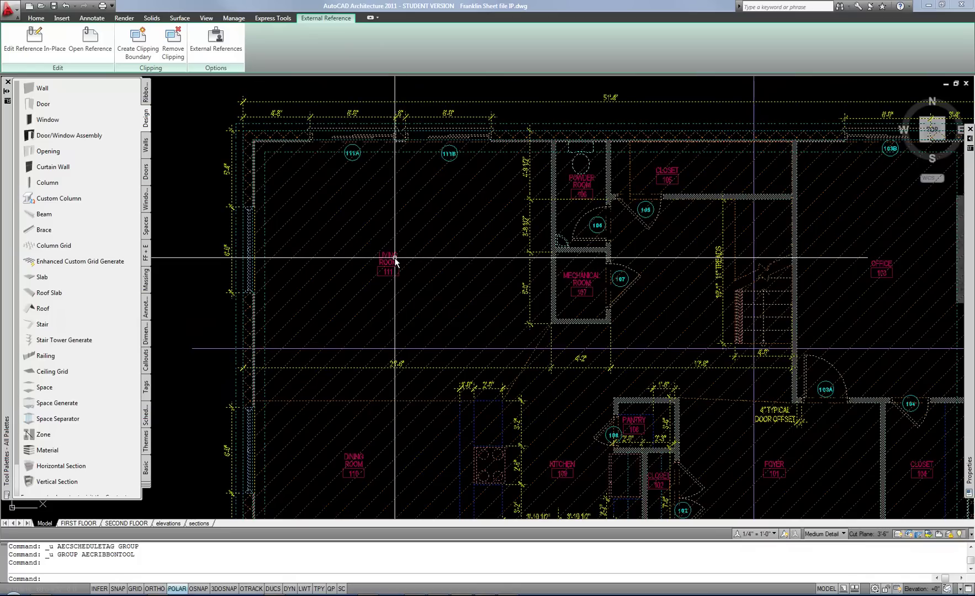
key(Escape)
Step: In Franklin first floor IP.dwg, select the living room space and view its property set data
key(ctrl+Tab)
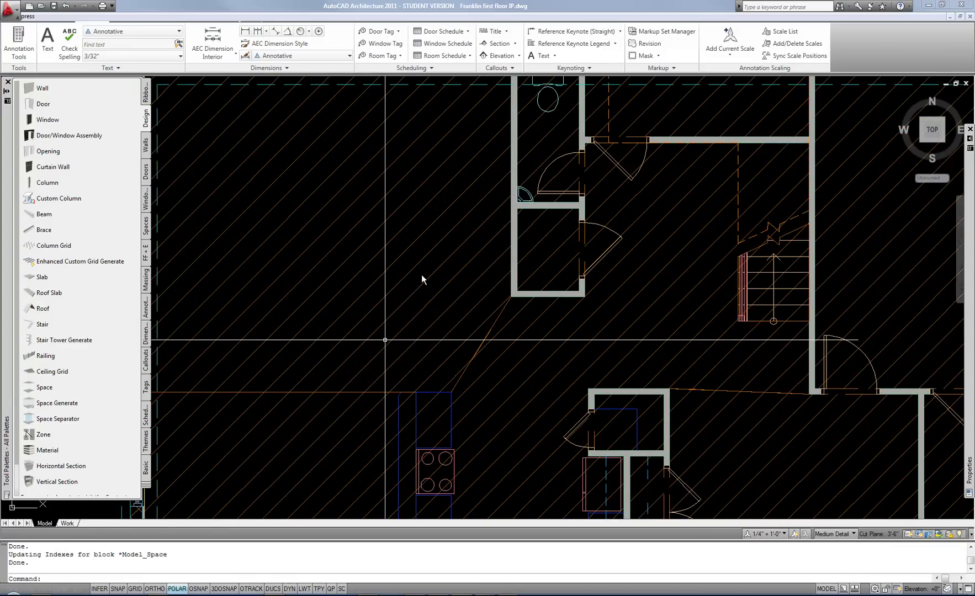
click(388, 222)
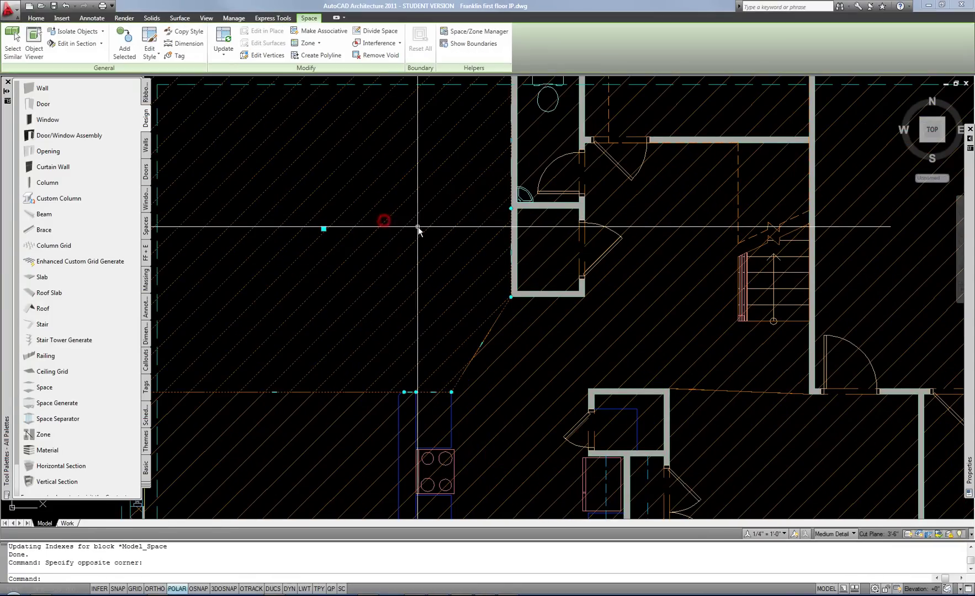
mouse_move(973, 268)
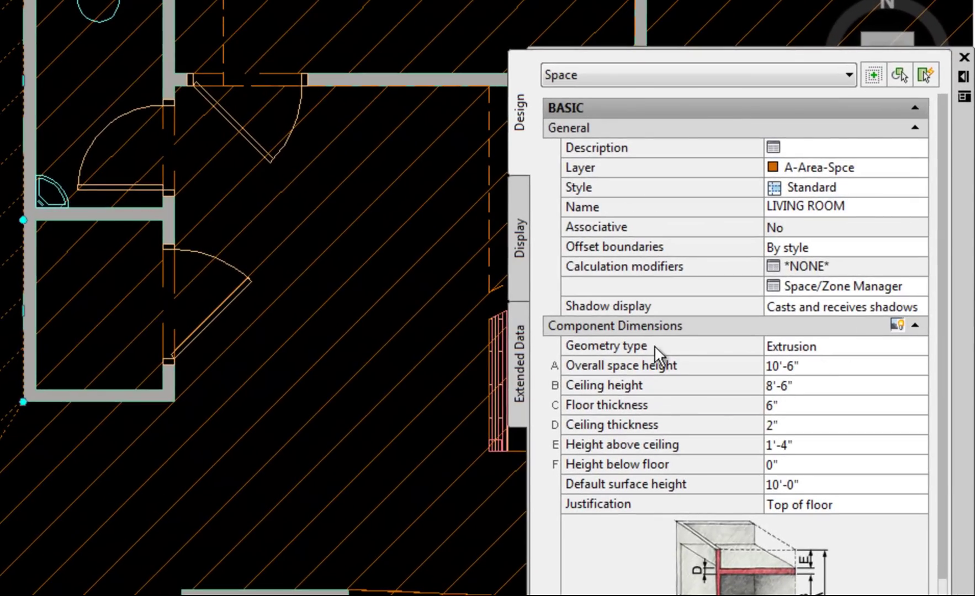
click(521, 353)
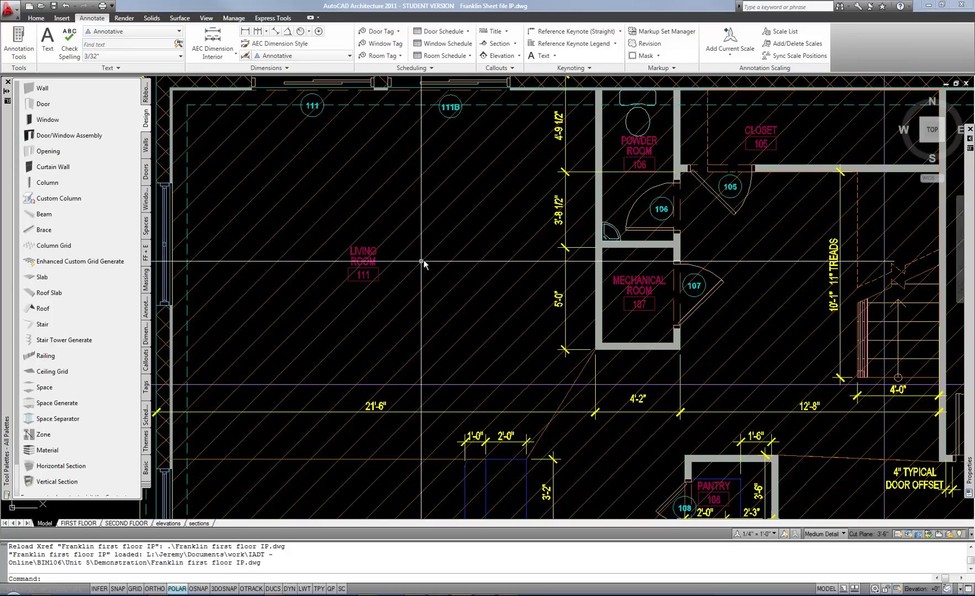
Step: Tag the living room beside its label, removing the SpaceObjects property set so it reads 108
click(385, 56)
click(393, 85)
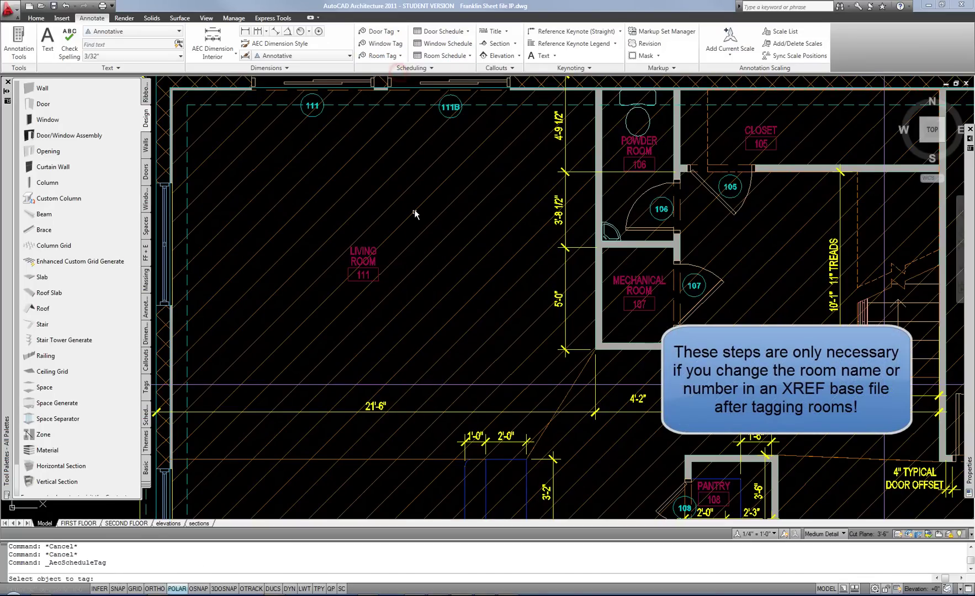
click(420, 234)
click(425, 254)
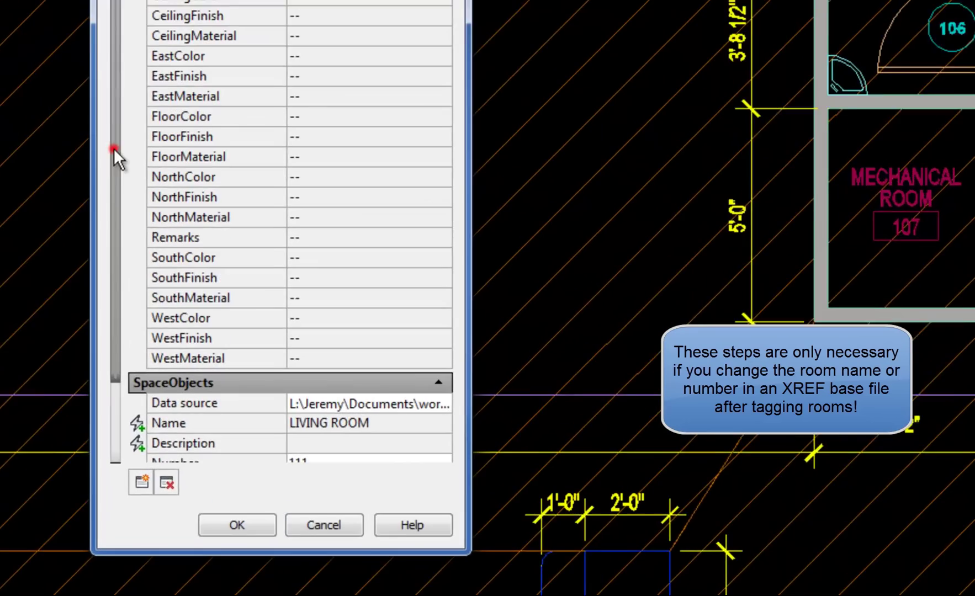
drag(261, 265, 261, 329)
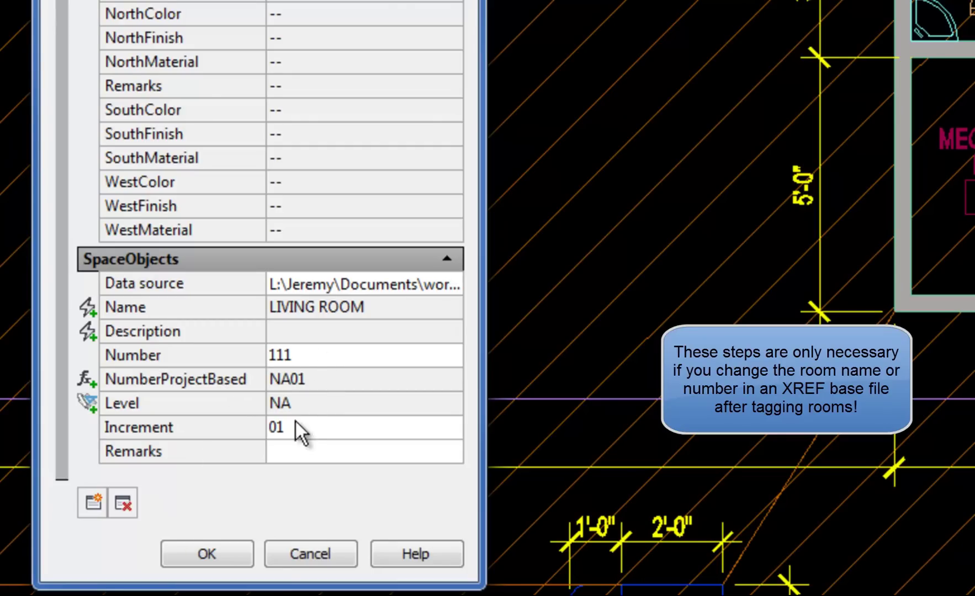
click(123, 502)
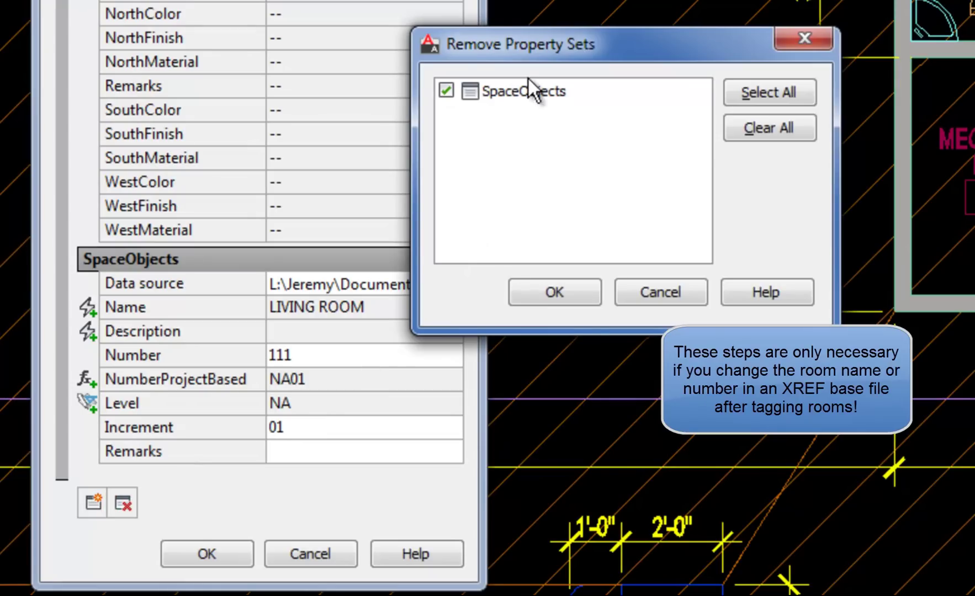
click(555, 292)
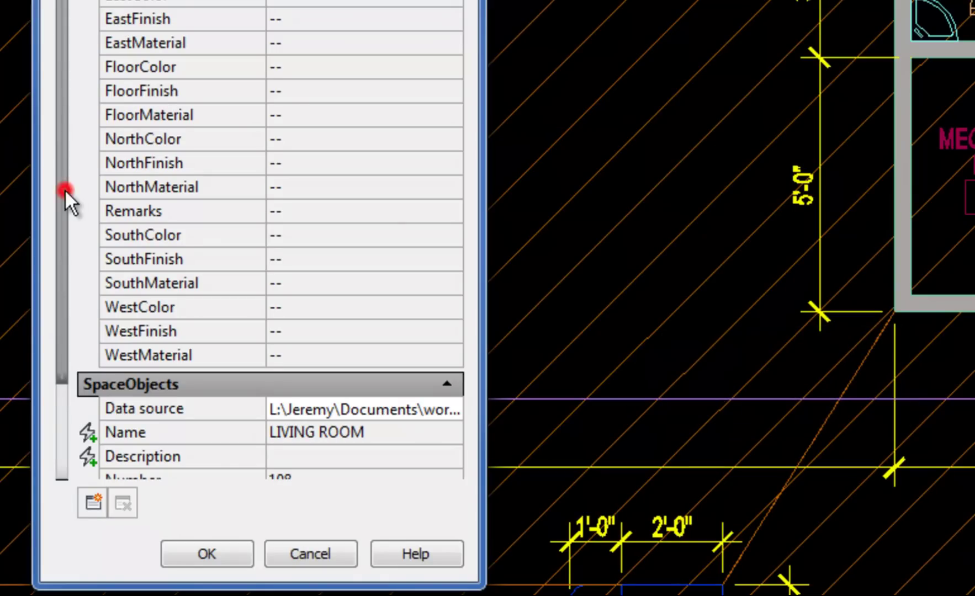
drag(65, 188, 33, 304)
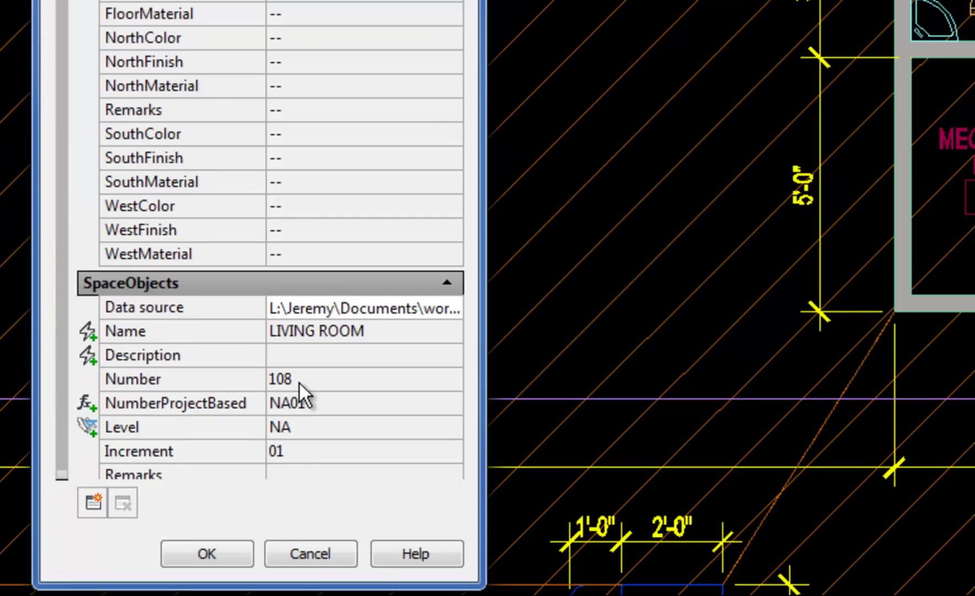
click(222, 551)
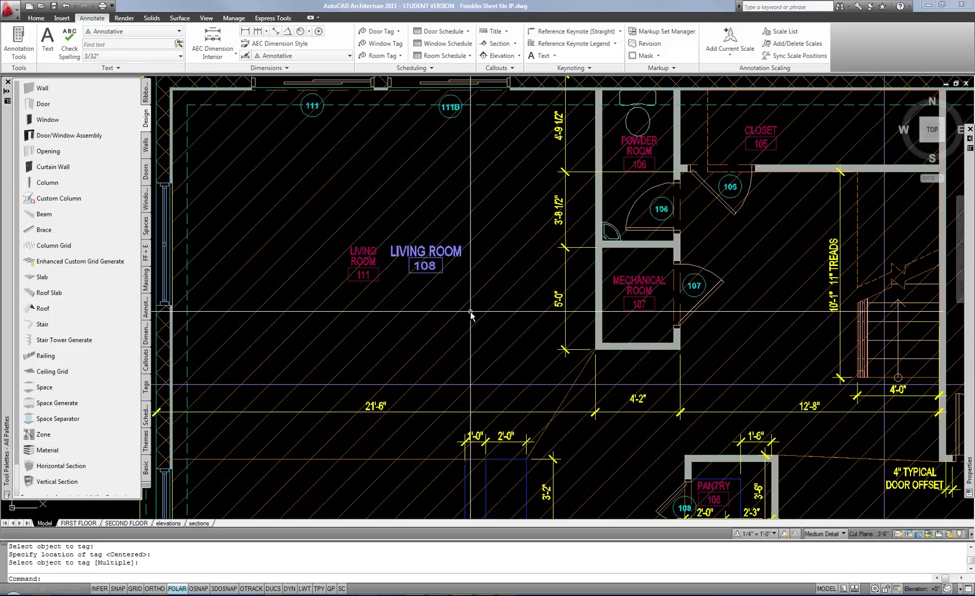
scroll(471, 313, up, 2)
middle_drag(470, 313, 331, 293)
scroll(331, 313, up, 3)
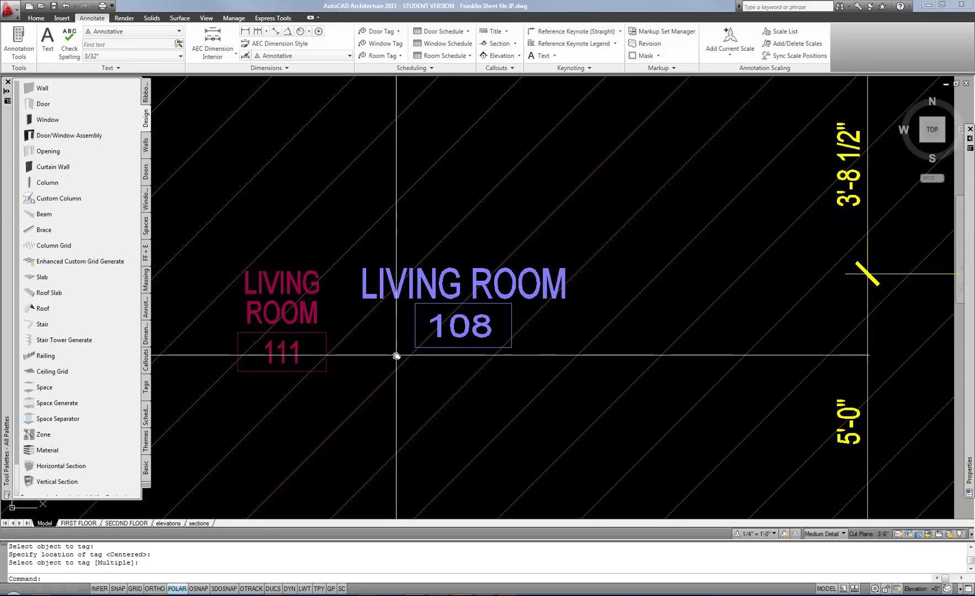
scroll(451, 264, down, 5)
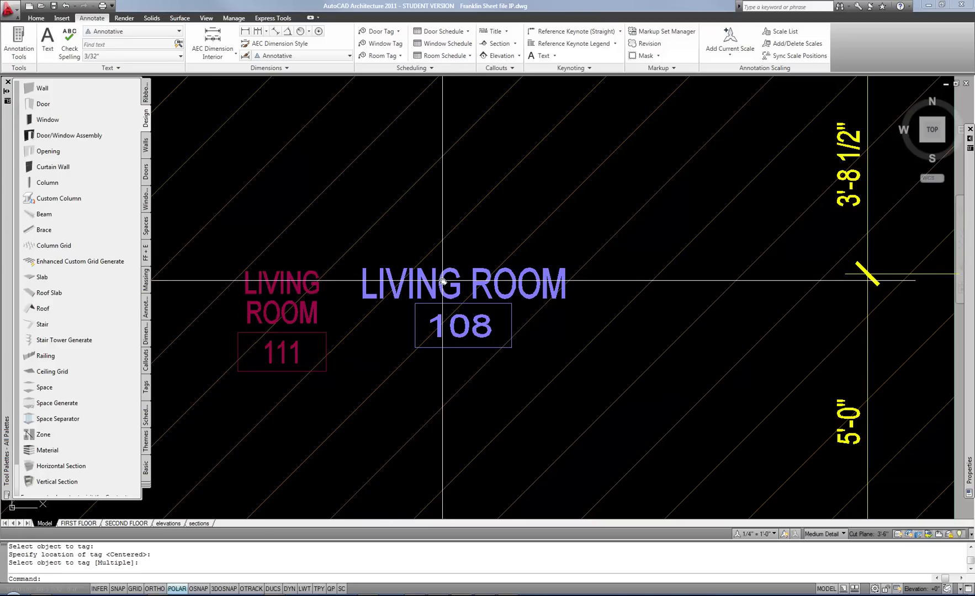
scroll(442, 280, up, 3)
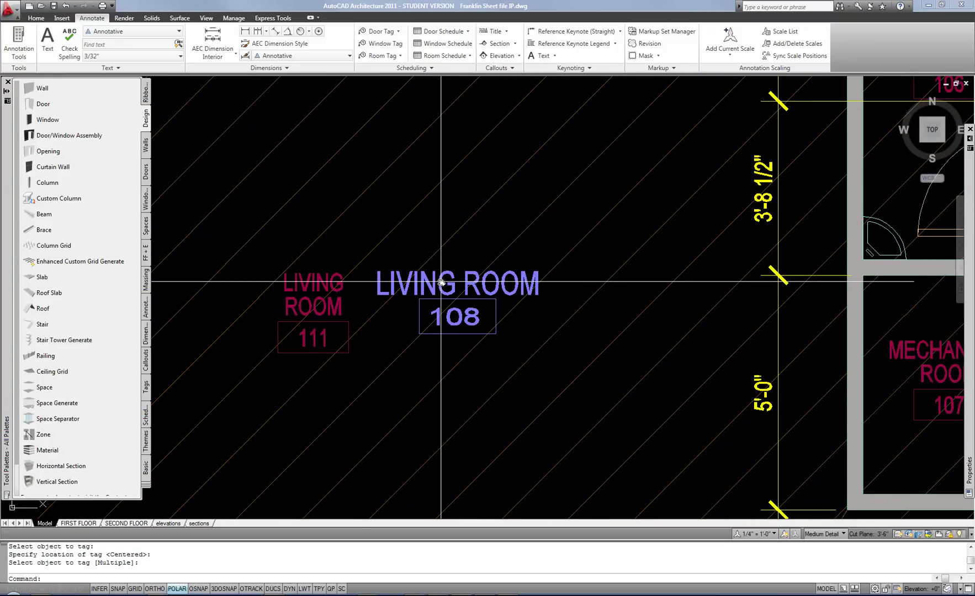
scroll(440, 282, down, 4)
scroll(552, 327, up, 3)
scroll(553, 327, up, 1)
scroll(468, 308, up, 1)
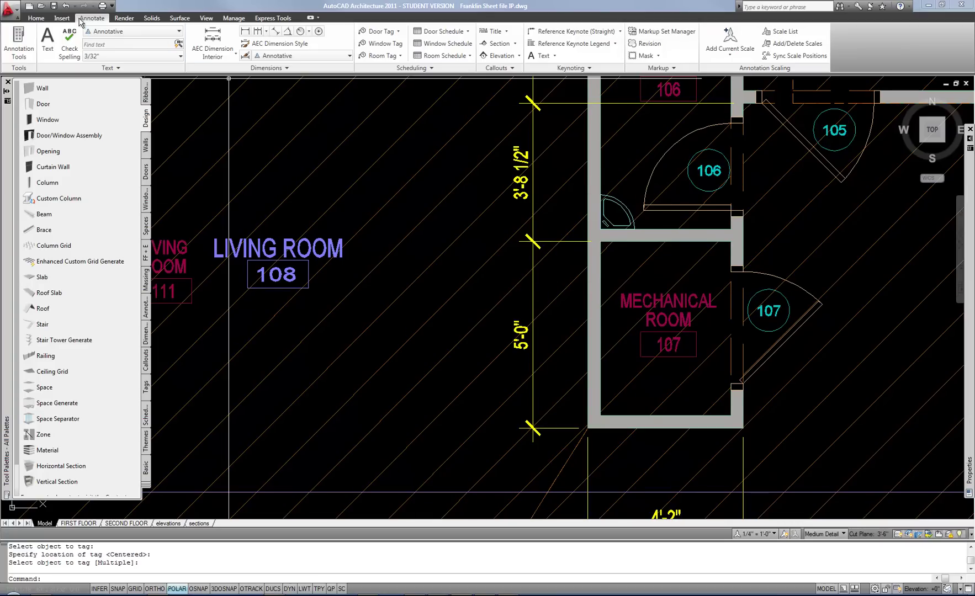
Step: Draw a text-free multileader from the mechanical room to a landing on its left
click(36, 19)
click(529, 49)
click(615, 320)
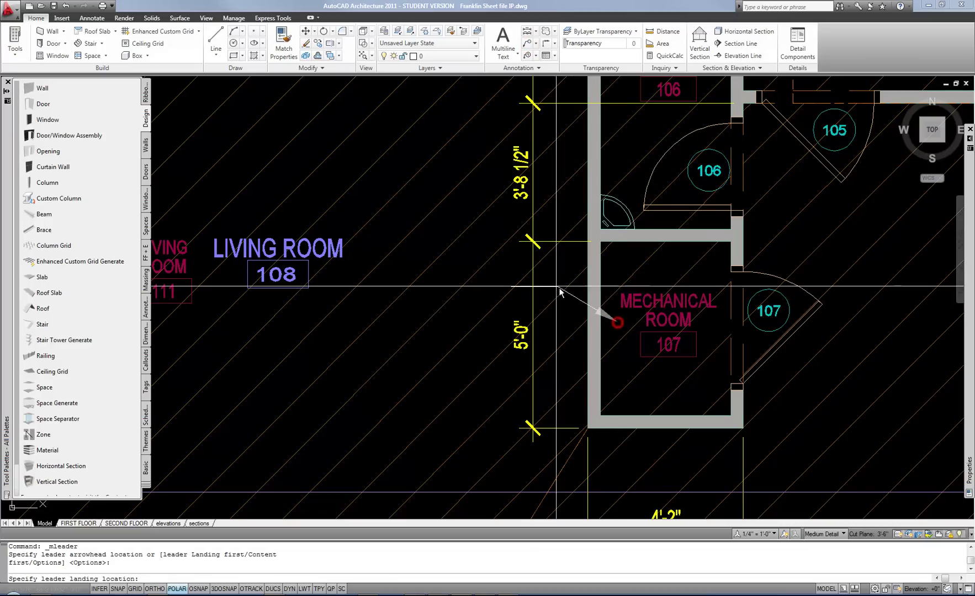
click(499, 271)
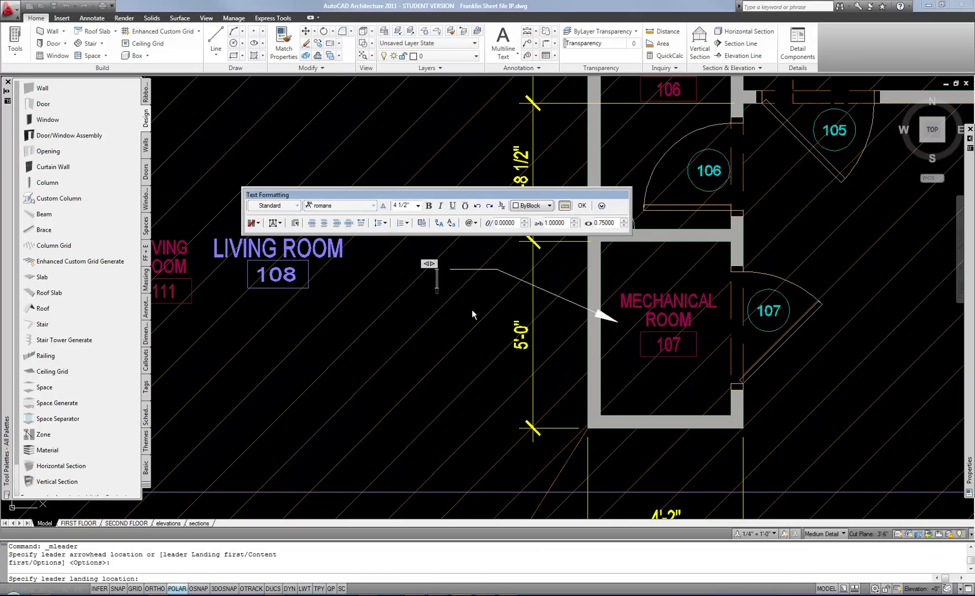
click(476, 306)
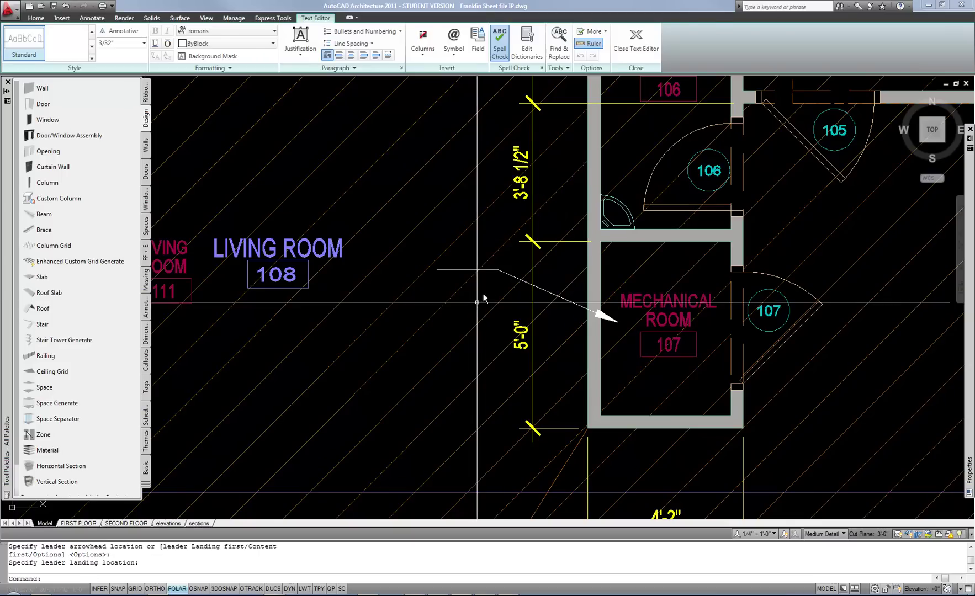
Step: Select the leader to adjust its arrowhead, cancel, then select the LIVING ROOM 108 tag
click(504, 274)
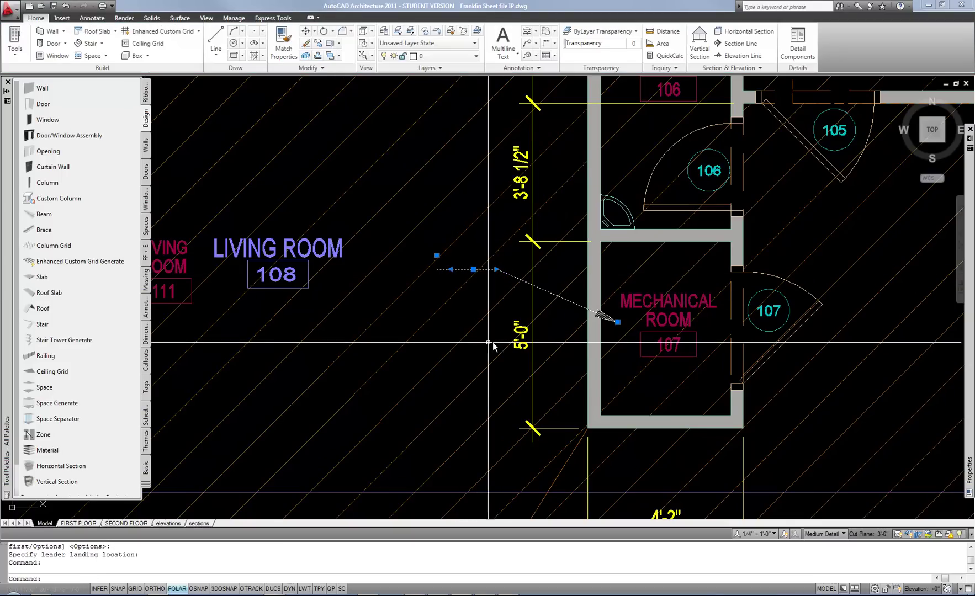
click(617, 322)
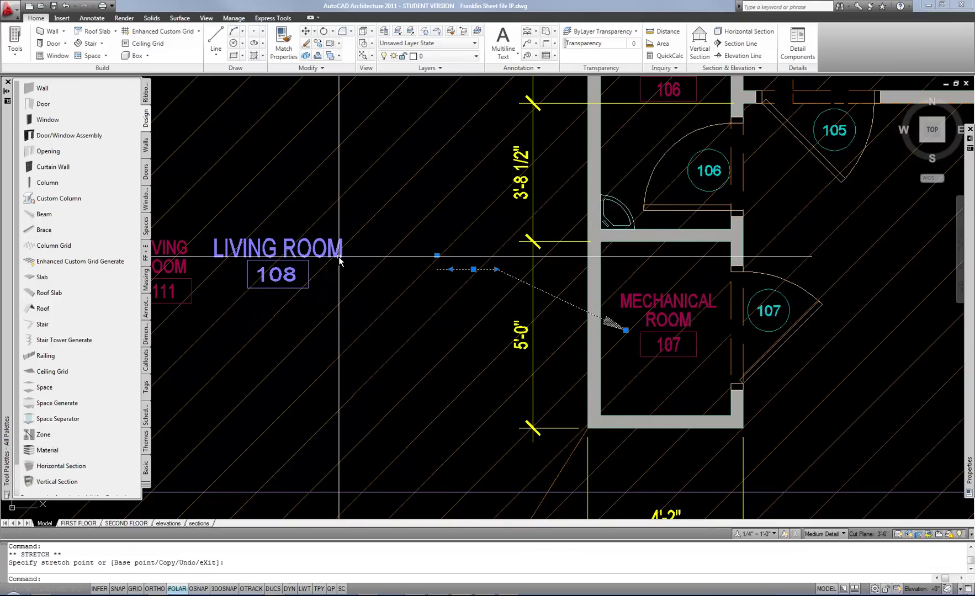
key(Escape)
click(310, 241)
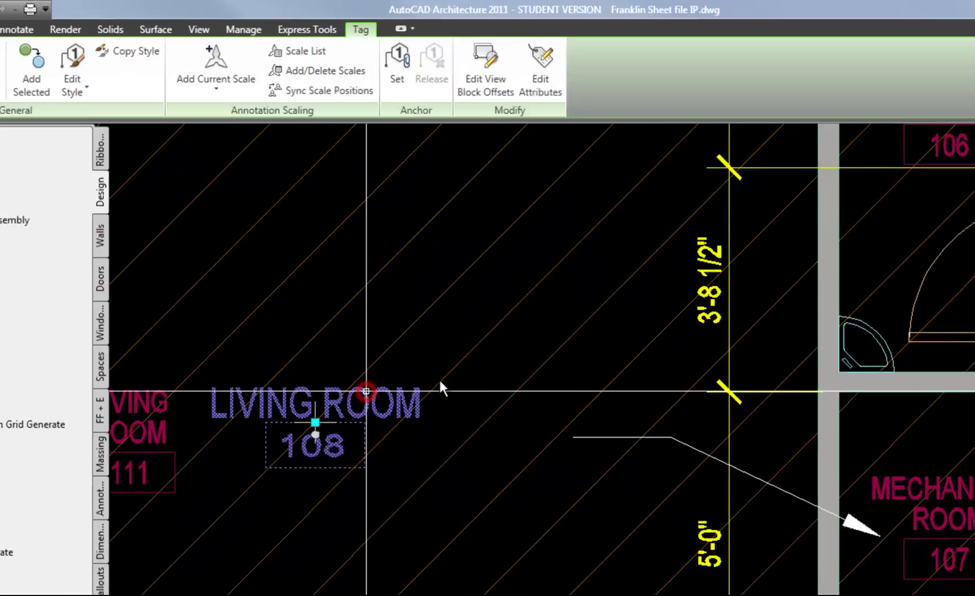